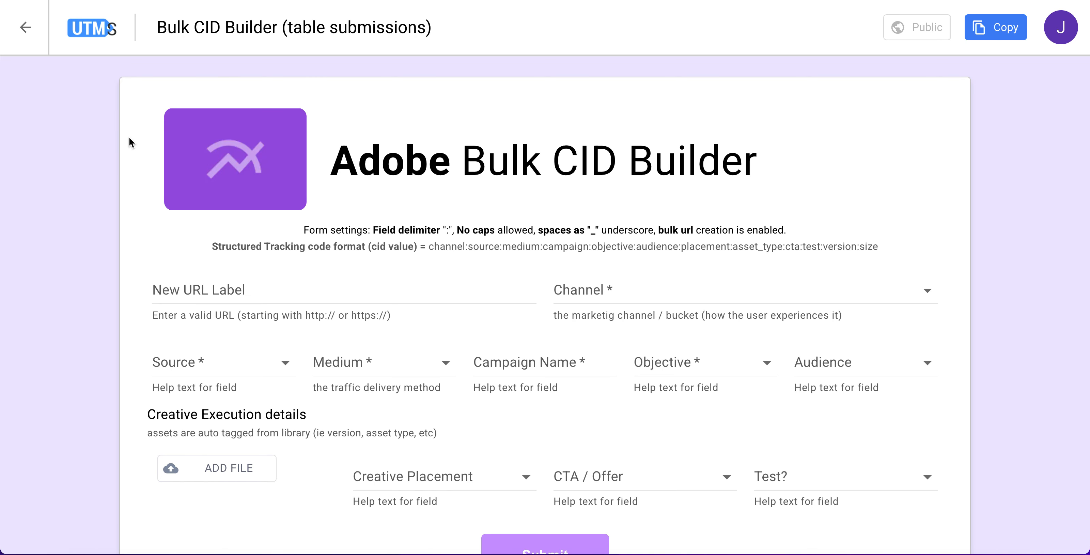
Duplicate the Bulk CID Builder form and open the duplicated form for editing
{"action": "left_click", "coordinate": [341, 282]}
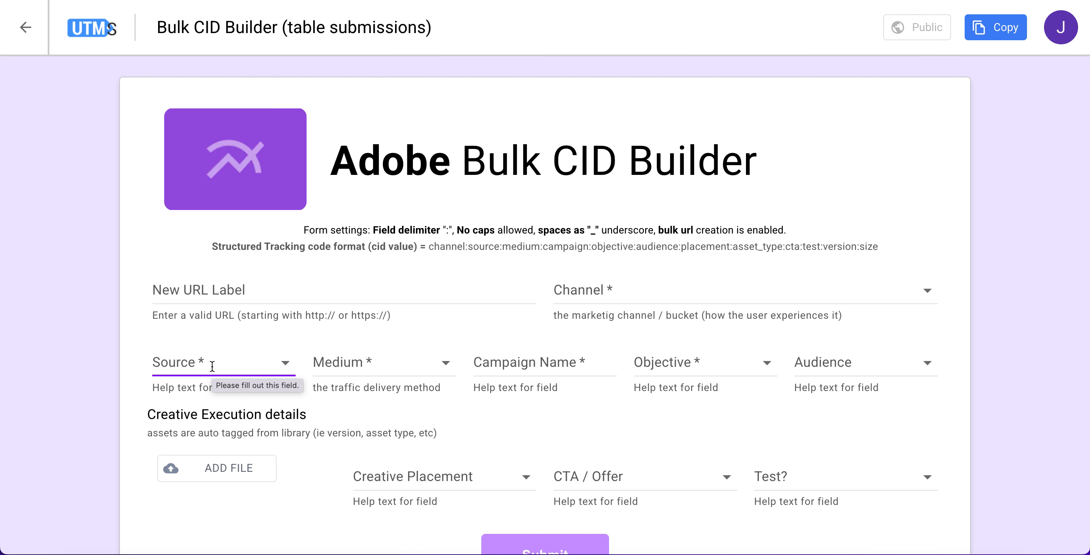
{"action": "scroll", "coordinate": [212, 366], "scroll_direction": "down", "scroll_amount": 2}
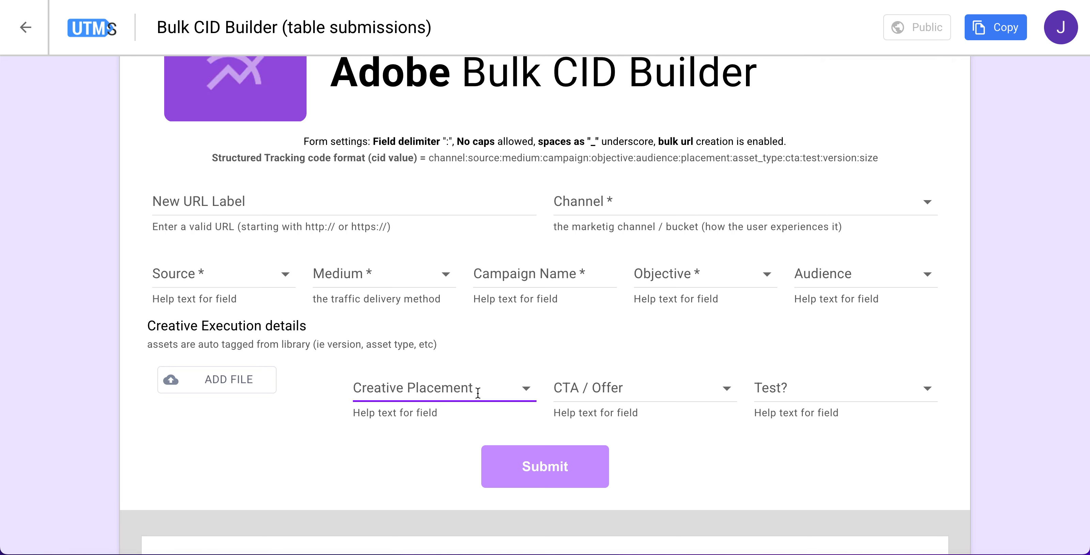
{"action": "scroll", "coordinate": [476, 391], "scroll_direction": "up", "scroll_amount": 2}
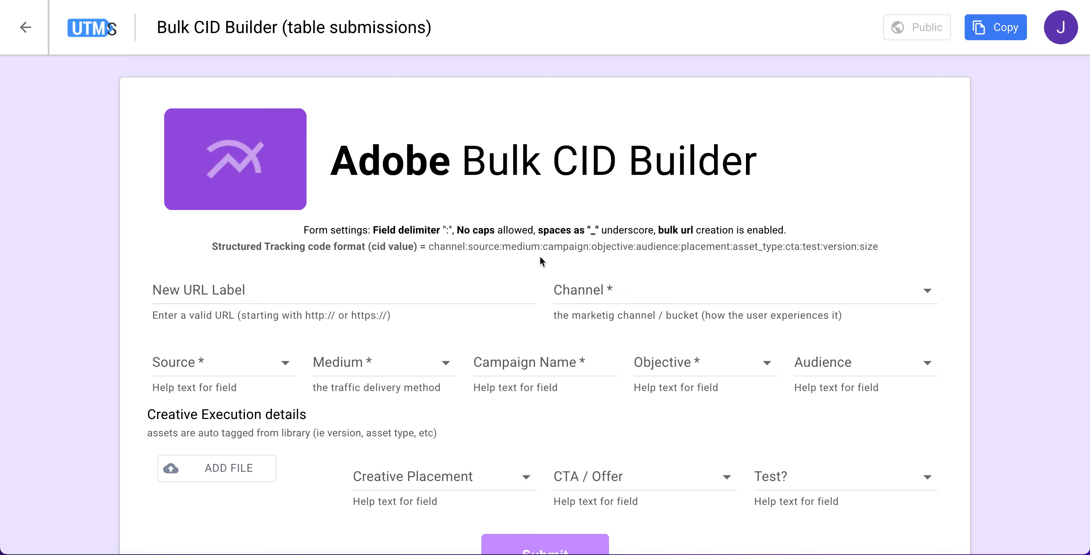
{"action": "left_click", "coordinate": [993, 40]}
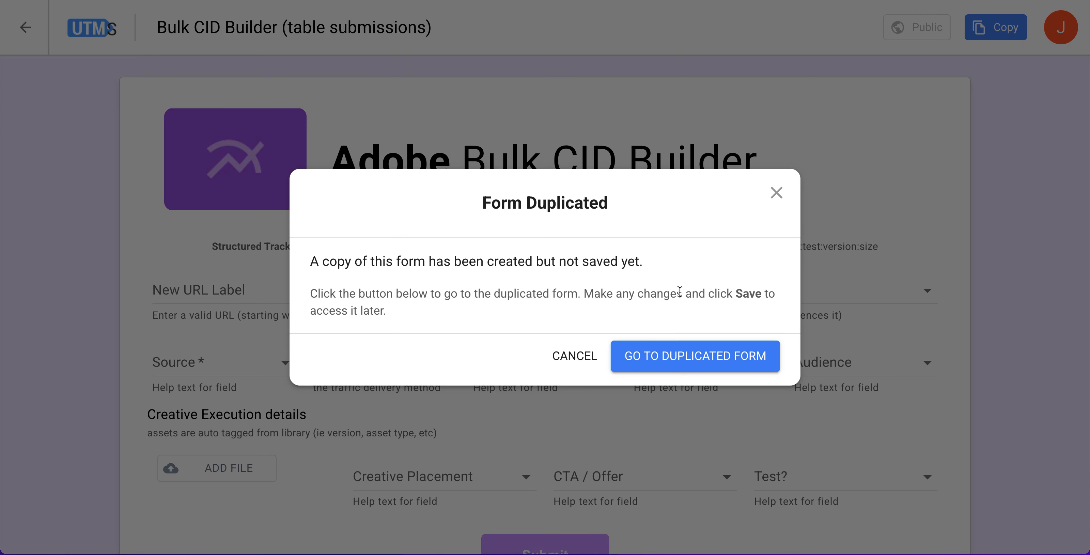
{"action": "left_click", "coordinate": [681, 367]}
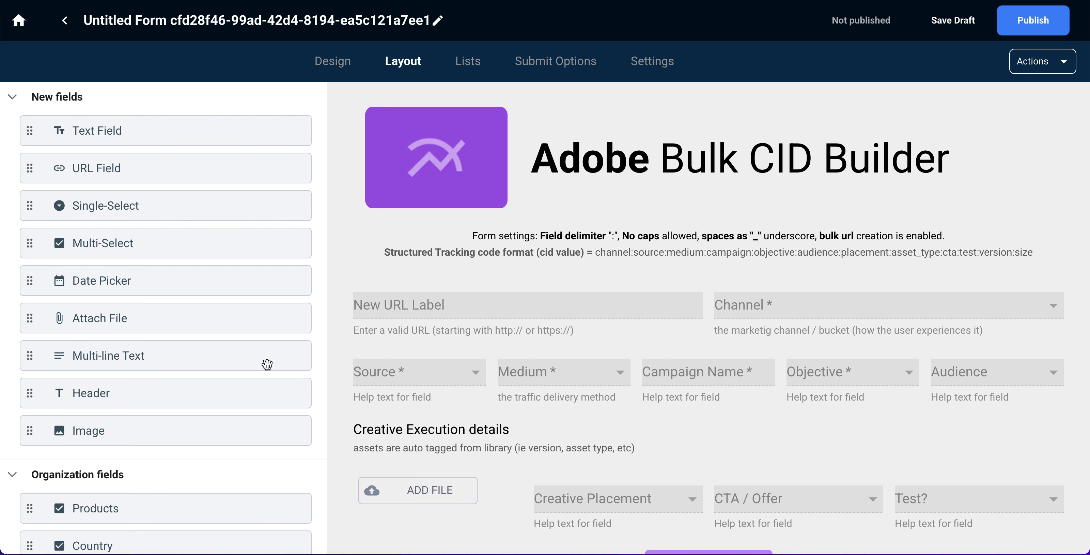
Add the Country organization field to the form layout, in the same row after the Channel field
{"action": "scroll", "coordinate": [207, 375], "scroll_direction": "down", "scroll_amount": 3}
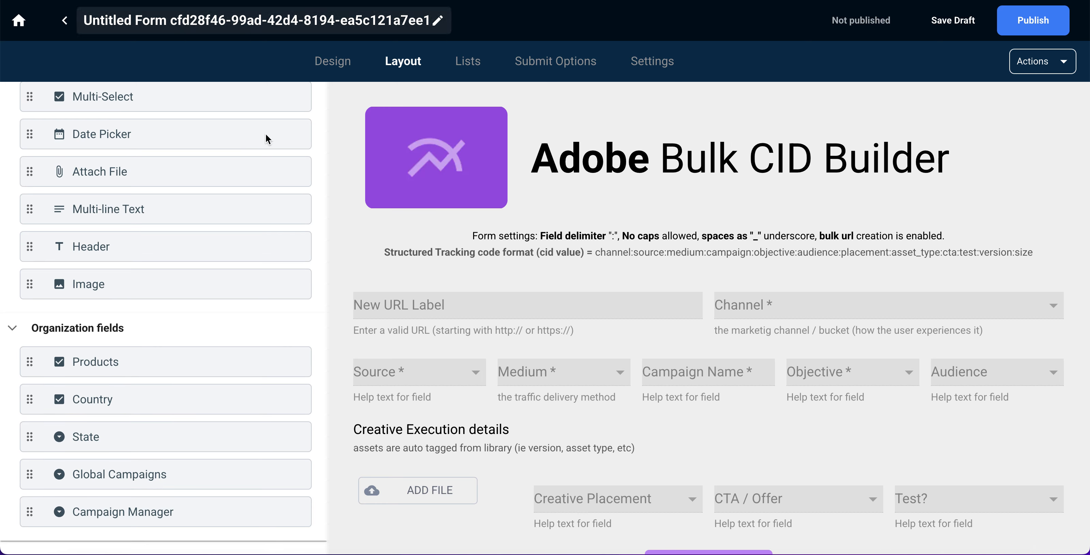
{"action": "mouse_move", "coordinate": [439, 490]}
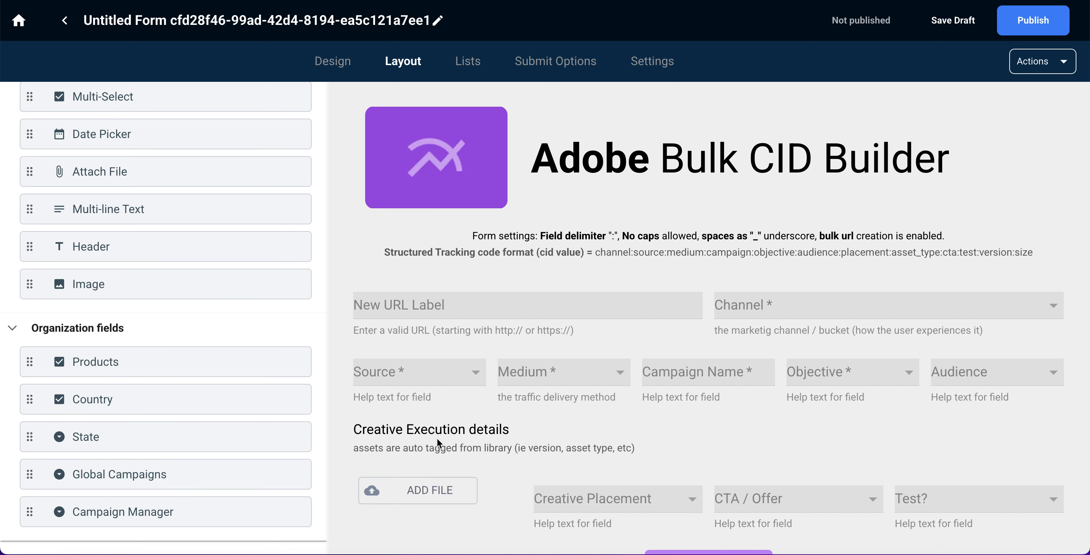
{"action": "mouse_move", "coordinate": [852, 403]}
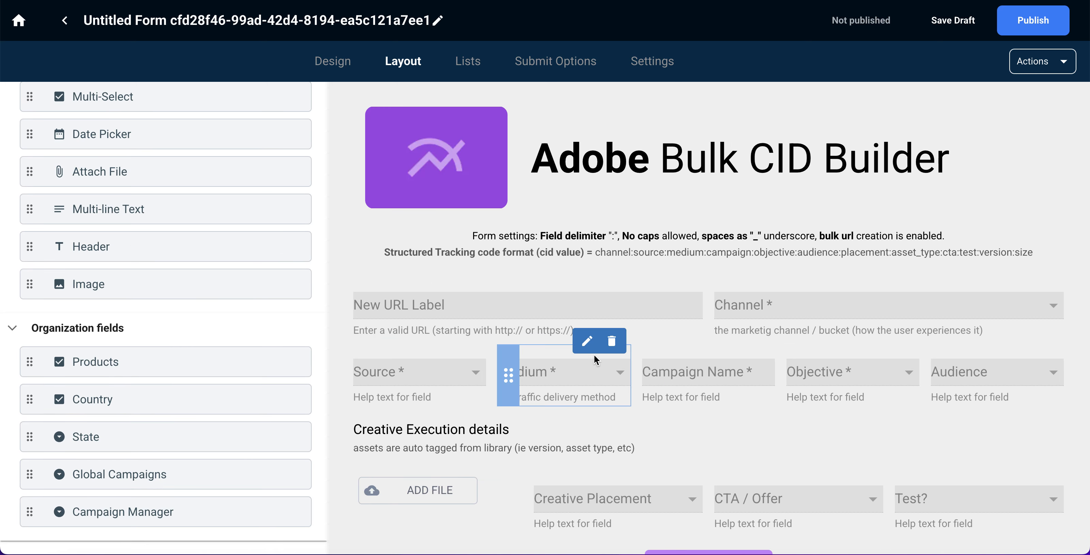
{"action": "mouse_move", "coordinate": [555, 248]}
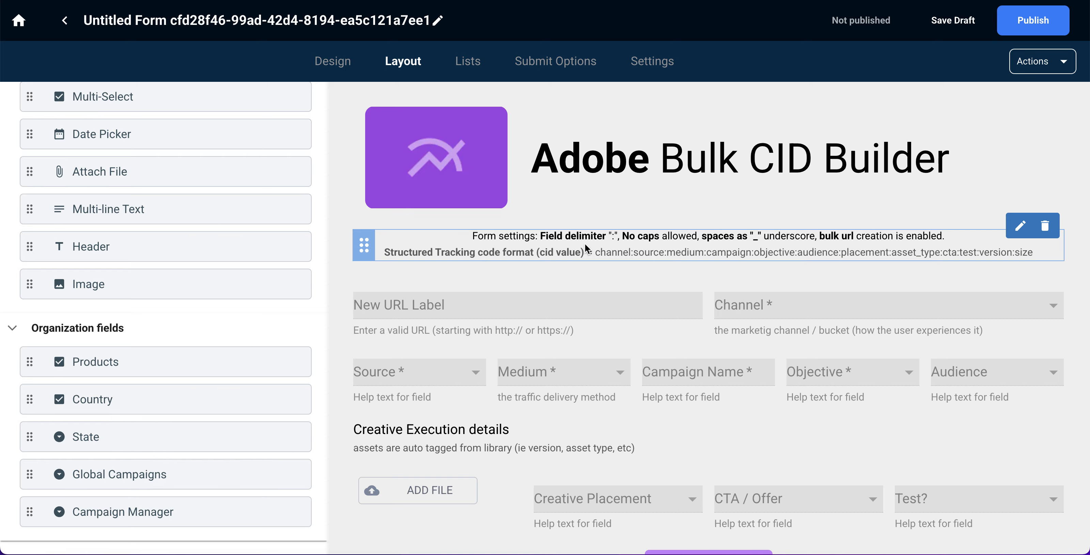
{"action": "scroll", "coordinate": [292, 207], "scroll_direction": "up", "scroll_amount": 3}
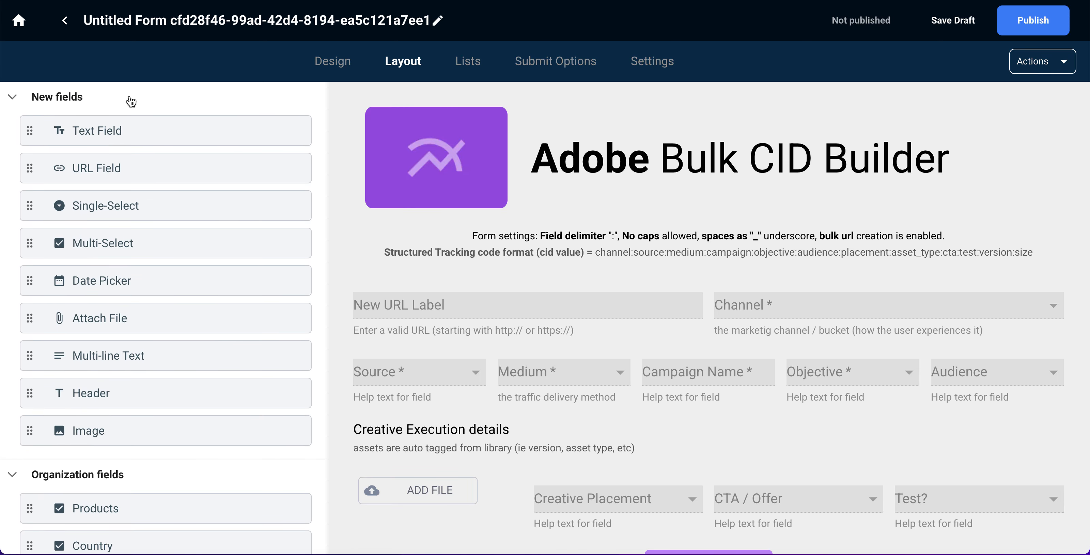
{"action": "scroll", "coordinate": [170, 360], "scroll_direction": "down", "scroll_amount": 4}
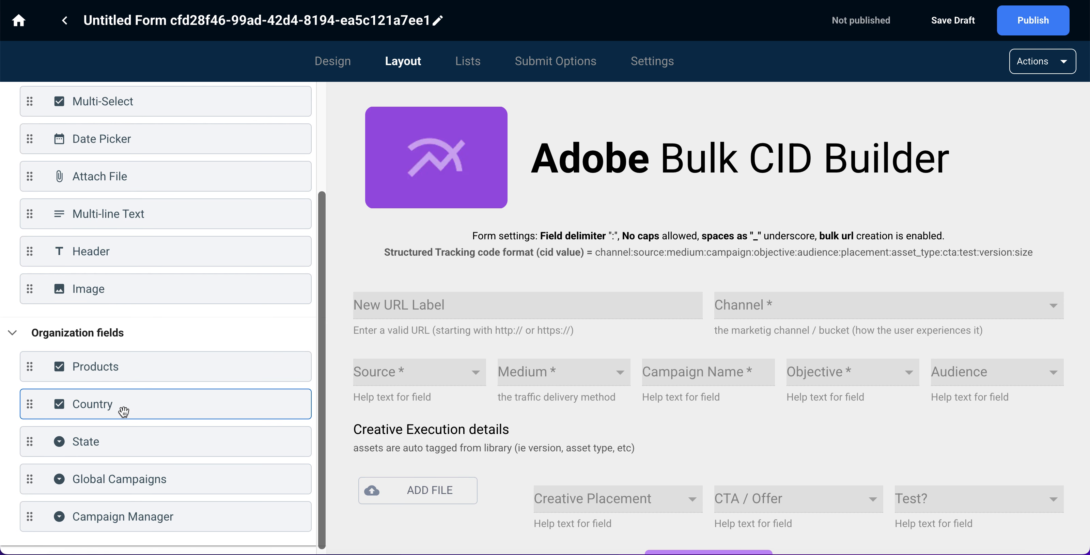
{"action": "left_click_drag", "start_coordinate": [124, 412], "coordinate": [1063, 315]}
{"action": "mouse_move", "coordinate": [1018, 312]}
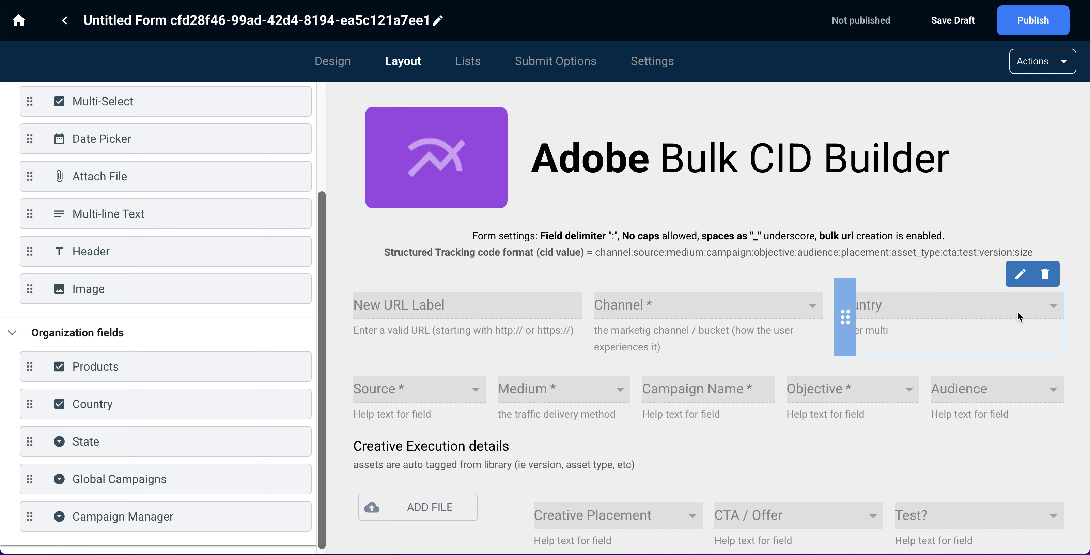
Edit the new Country field to make it required and have it encoded upon submit
{"action": "left_click", "coordinate": [1019, 277]}
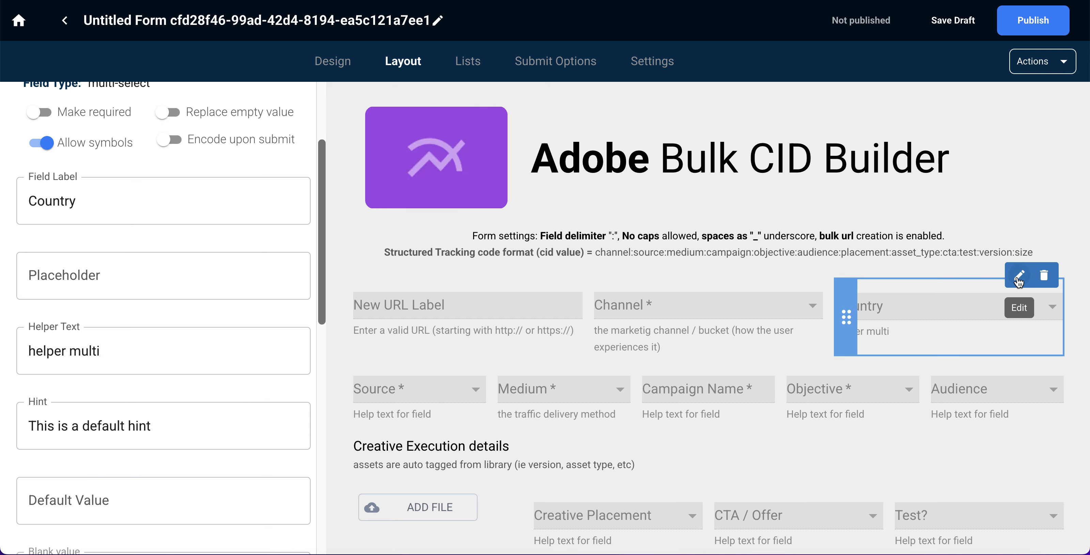
{"action": "scroll", "coordinate": [169, 263], "scroll_direction": "up", "scroll_amount": 3}
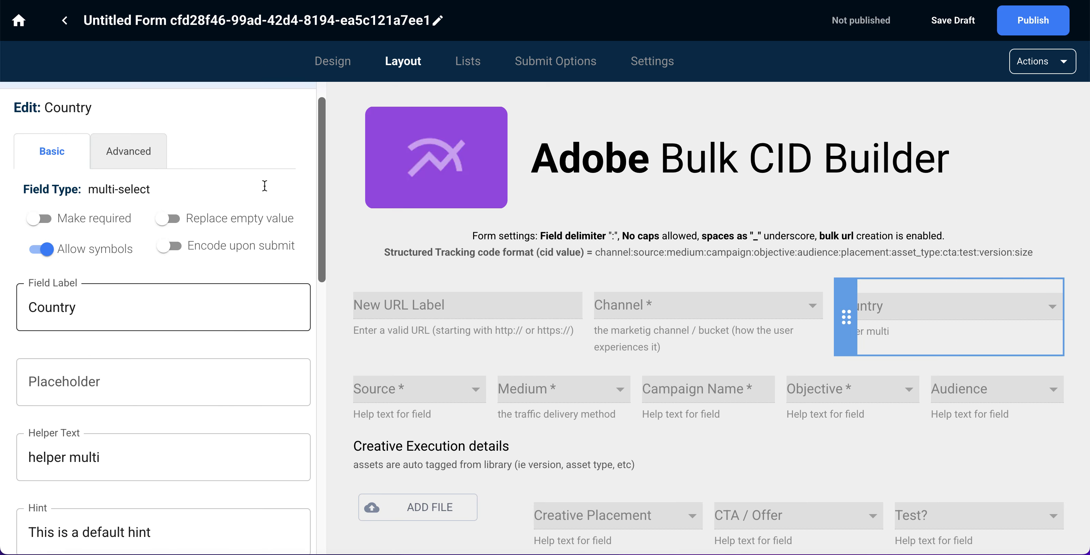
{"action": "left_click", "coordinate": [169, 259]}
{"action": "left_click", "coordinate": [41, 227]}
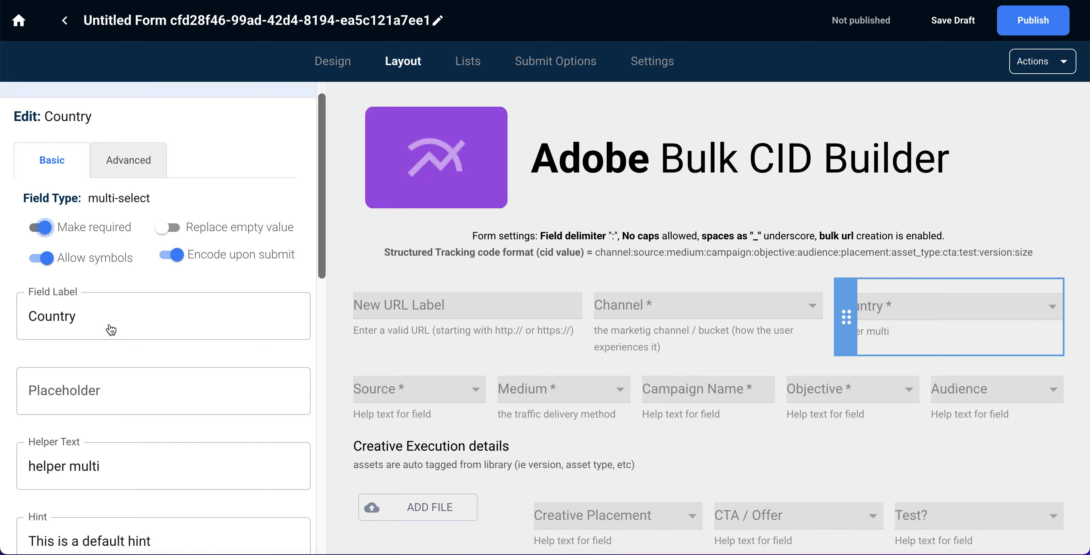
Replace the Country field's helper text with "select a country"
{"action": "triple_click", "coordinate": [134, 460]}
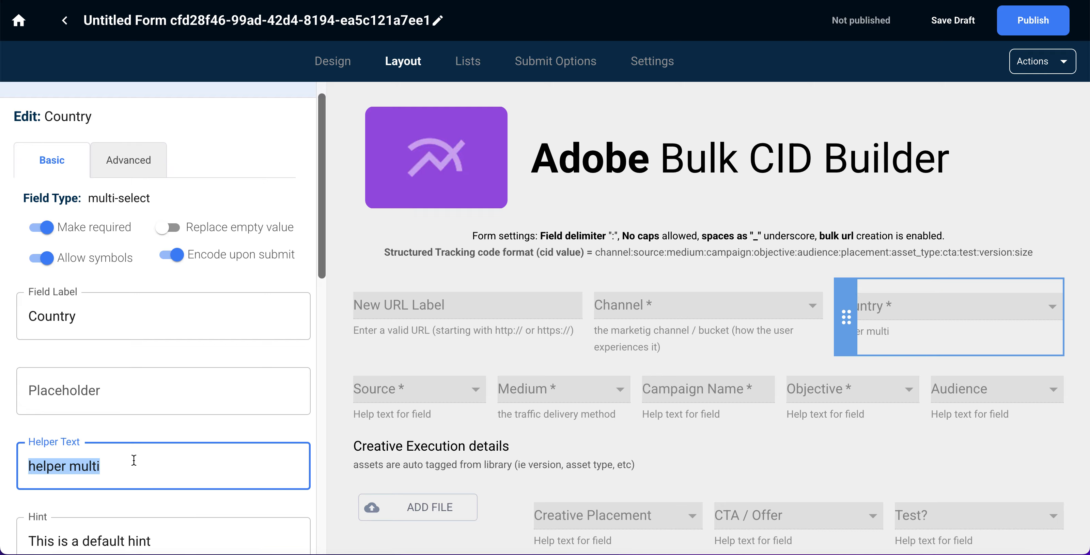
{"action": "type", "text": "select a count"}
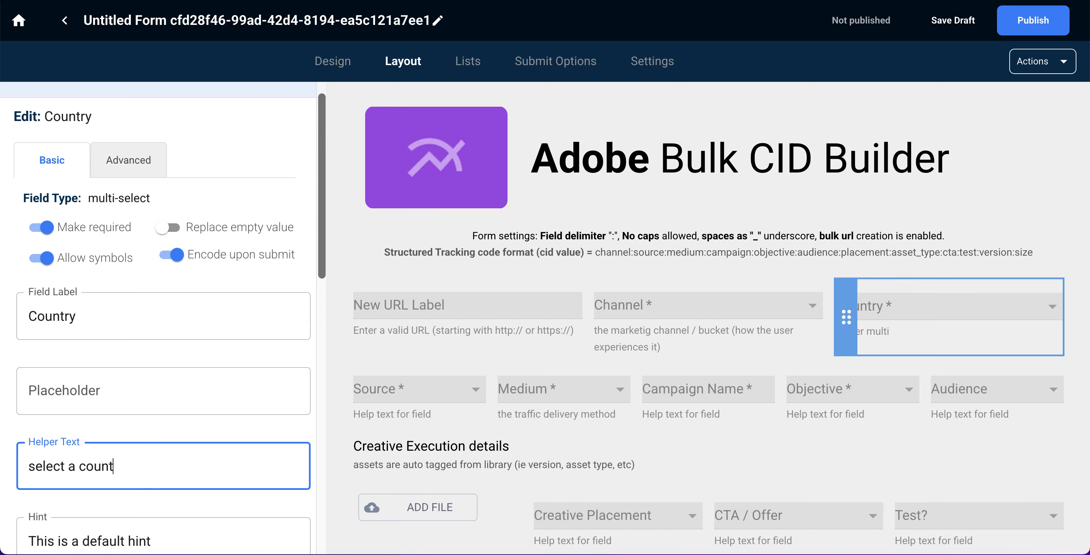
{"action": "type", "text": "ry"}
Replace the Country field's default hint with "use country where it launches"
{"action": "scroll", "coordinate": [118, 424], "scroll_direction": "down", "scroll_amount": 3}
{"action": "triple_click", "coordinate": [118, 422]}
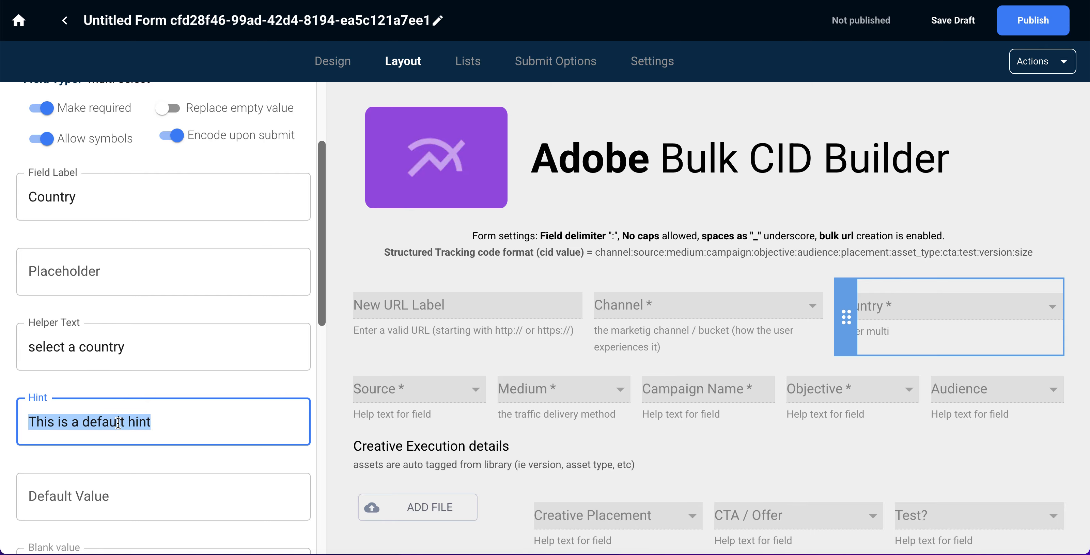
{"action": "type", "text": "use country "}
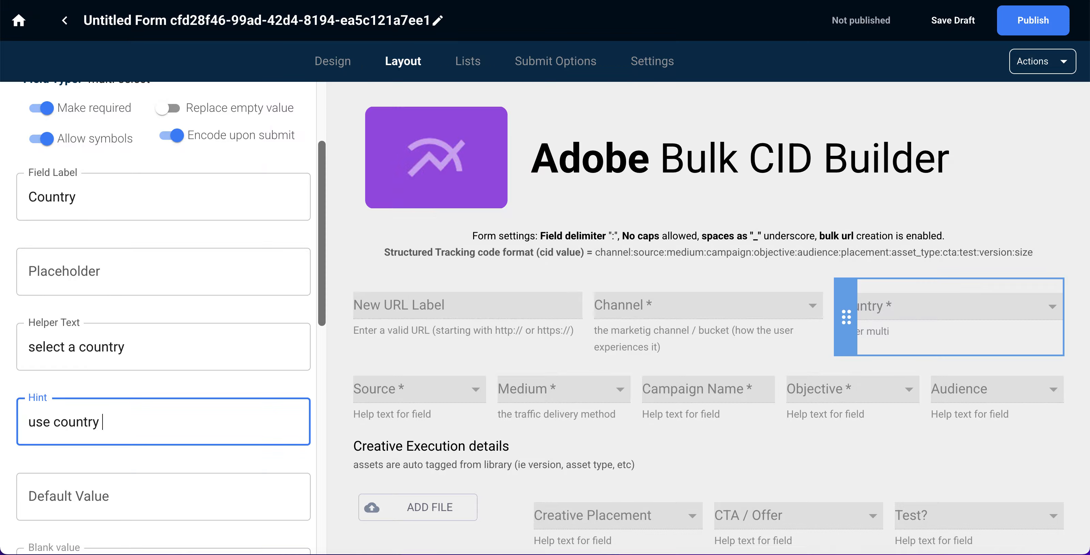
{"action": "type", "text": "launch "}
{"action": "type", "text": "where it"}
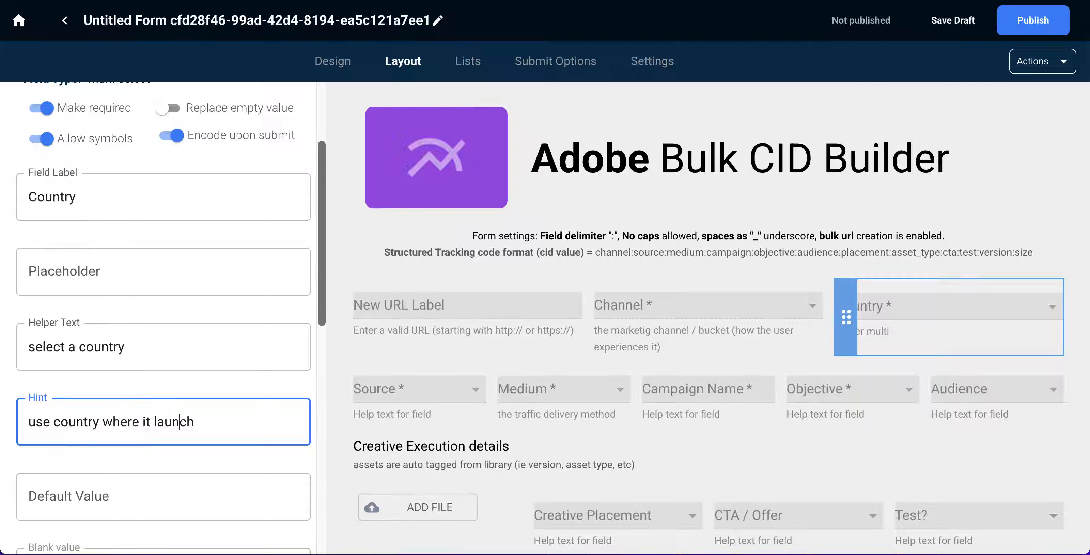
{"action": "key", "text": "Right"}
{"action": "key", "text": "Right"}
{"action": "type", "text": "es"}
{"action": "scroll", "coordinate": [91, 370], "scroll_direction": "down", "scroll_amount": 6}
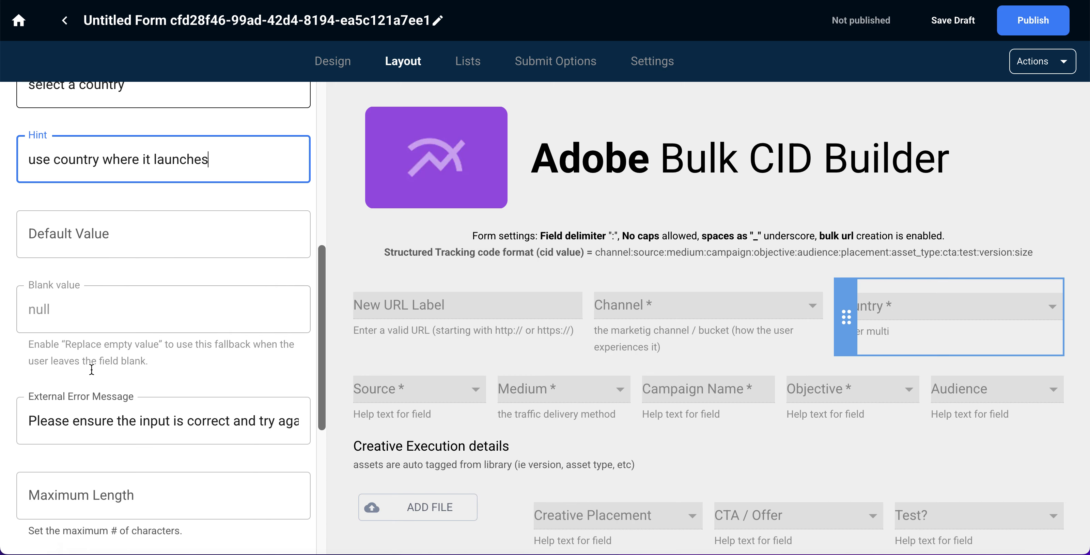
{"action": "scroll", "coordinate": [91, 369], "scroll_direction": "down", "scroll_amount": 1}
{"action": "left_click", "coordinate": [113, 324]}
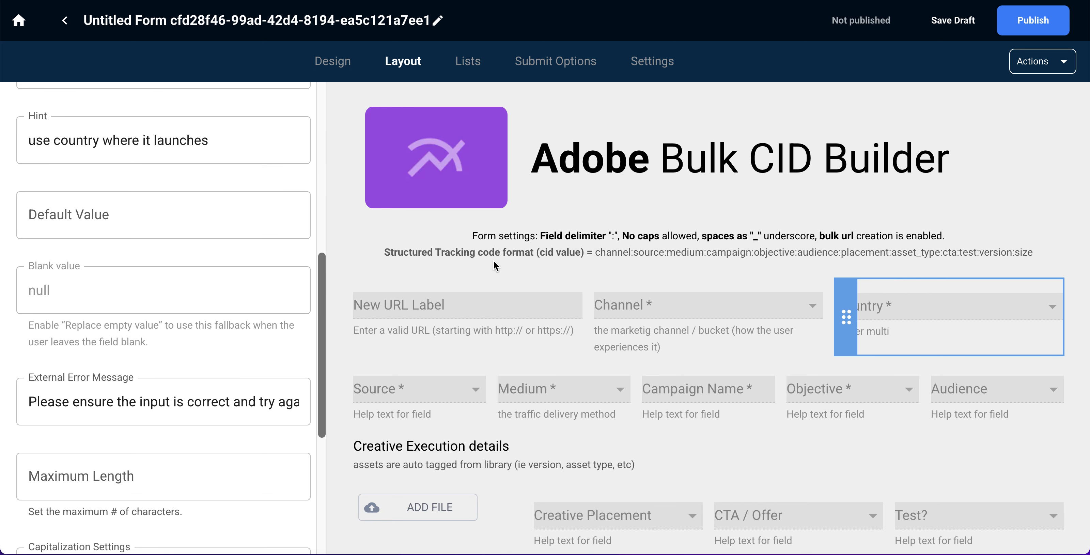
{"action": "scroll", "coordinate": [186, 276], "scroll_direction": "up", "scroll_amount": 8}
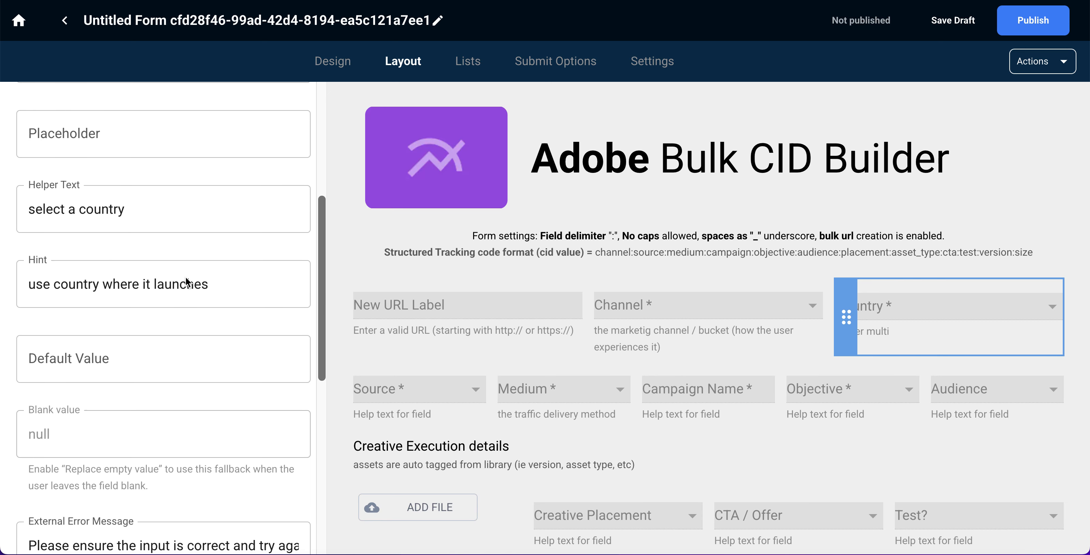
{"action": "left_click", "coordinate": [44, 151]}
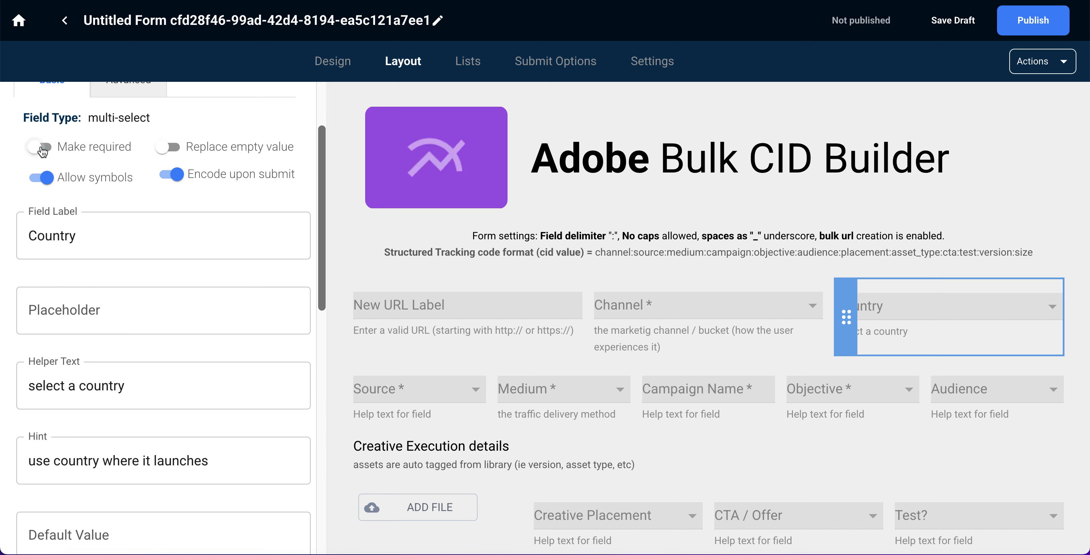
{"action": "scroll", "coordinate": [41, 148], "scroll_direction": "down", "scroll_amount": 5}
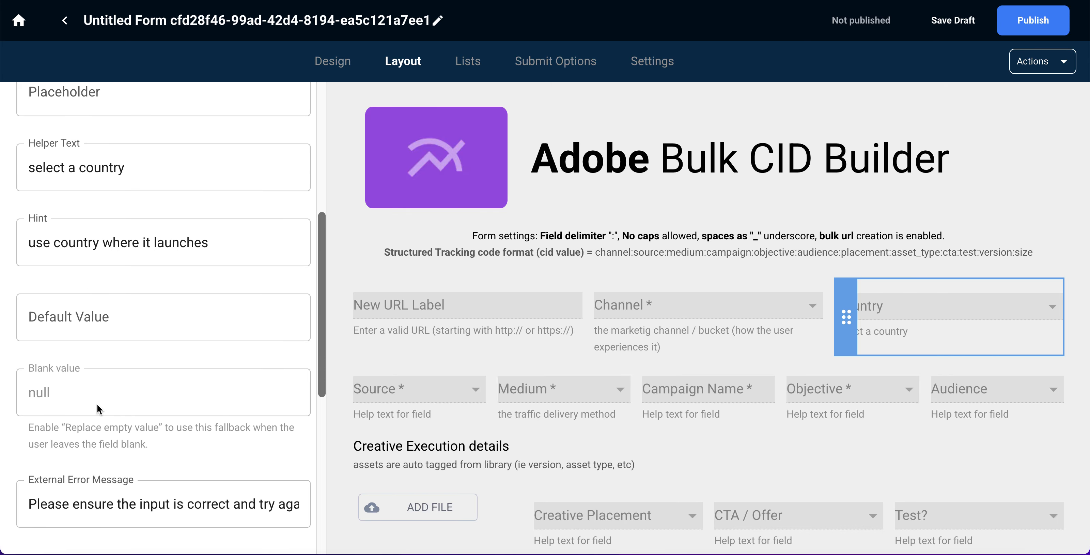
{"action": "scroll", "coordinate": [74, 386], "scroll_direction": "up", "scroll_amount": 5}
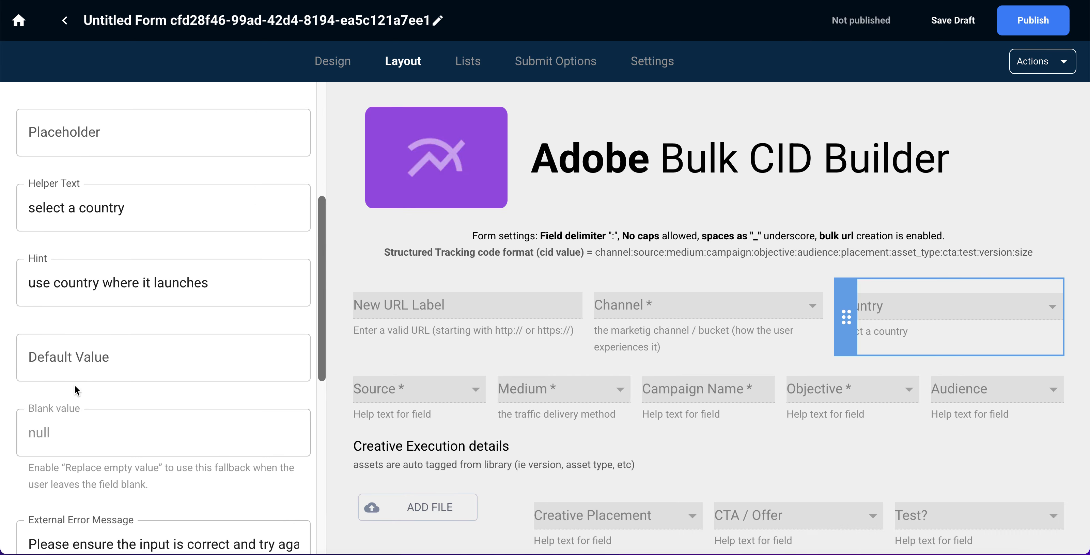
{"action": "left_click", "coordinate": [38, 142]}
Set the Country field's capitalization to no caps and spacing to Underscore, and finish editing the field
{"action": "scroll", "coordinate": [97, 321], "scroll_direction": "down", "scroll_amount": 5}
{"action": "scroll", "coordinate": [97, 328], "scroll_direction": "down", "scroll_amount": 3}
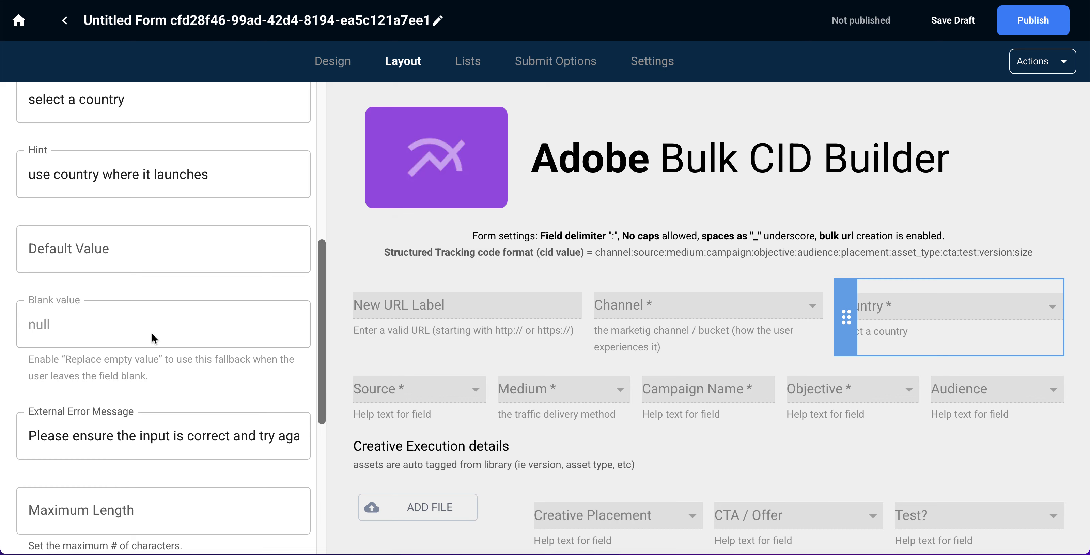
{"action": "scroll", "coordinate": [152, 332], "scroll_direction": "down", "scroll_amount": 8}
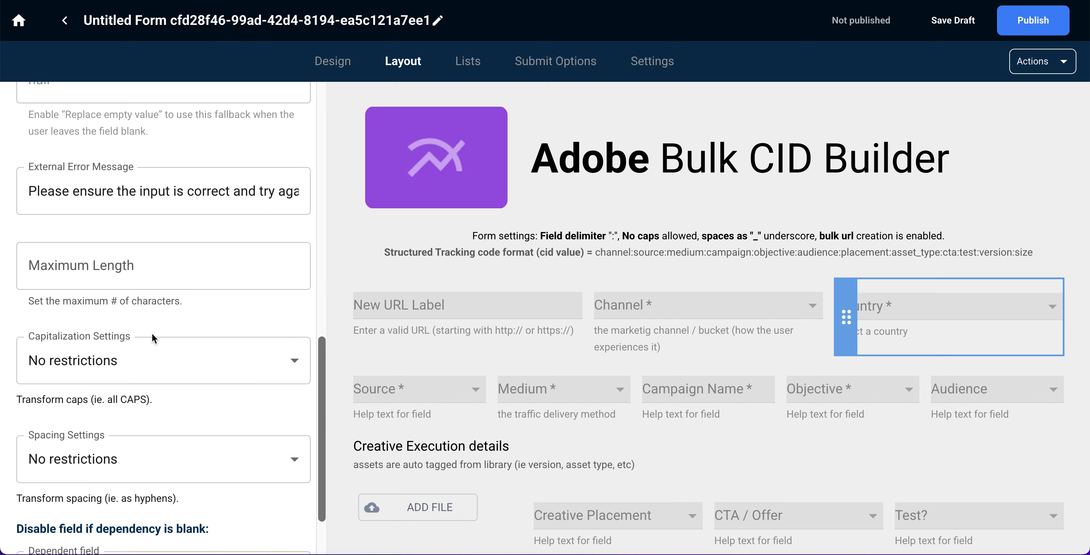
{"action": "left_click", "coordinate": [136, 312]}
{"action": "left_click", "coordinate": [139, 418]}
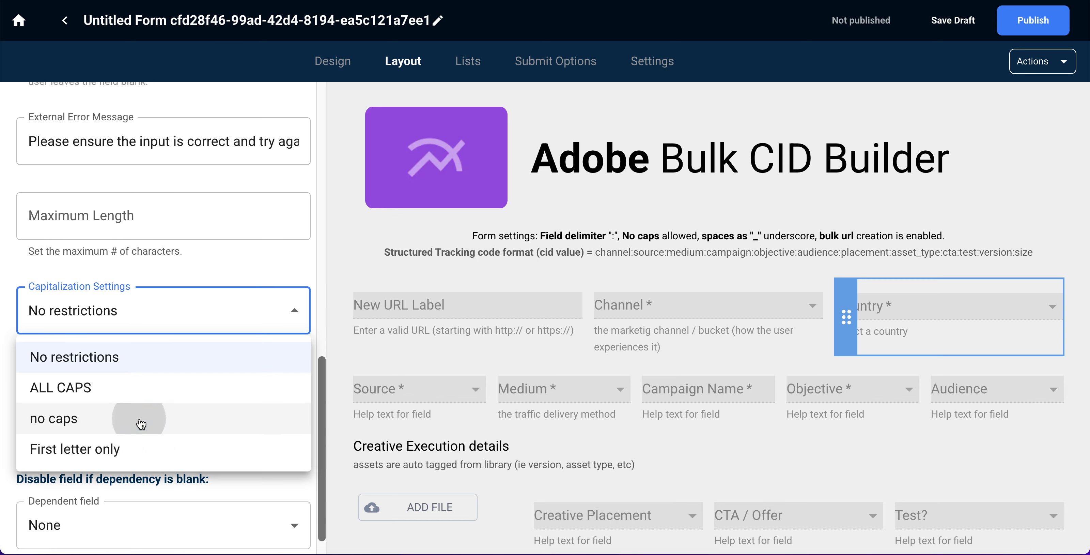
{"action": "left_click", "coordinate": [176, 420]}
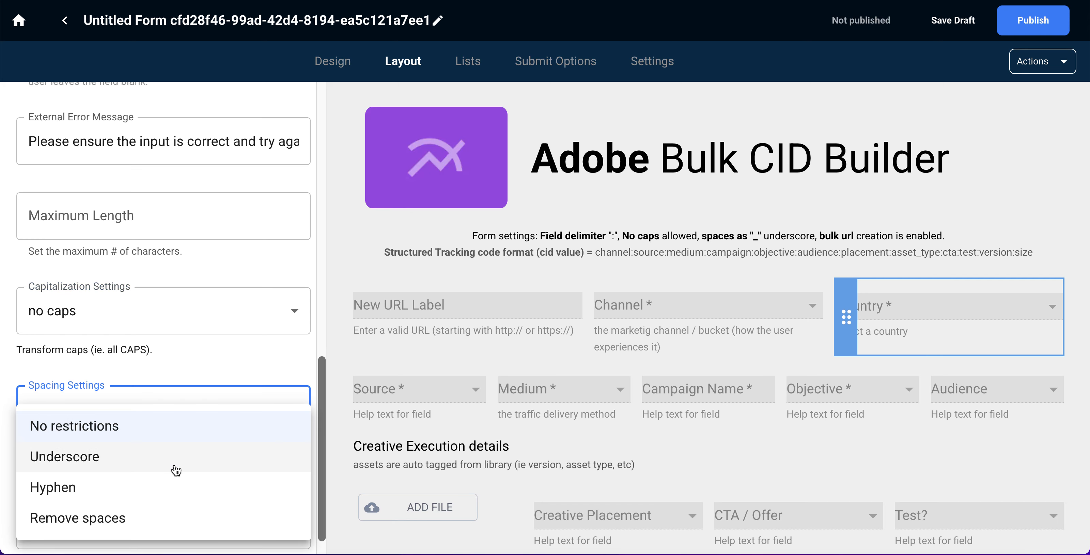
{"action": "left_click", "coordinate": [174, 457]}
{"action": "scroll", "coordinate": [179, 436], "scroll_direction": "down", "scroll_amount": 1}
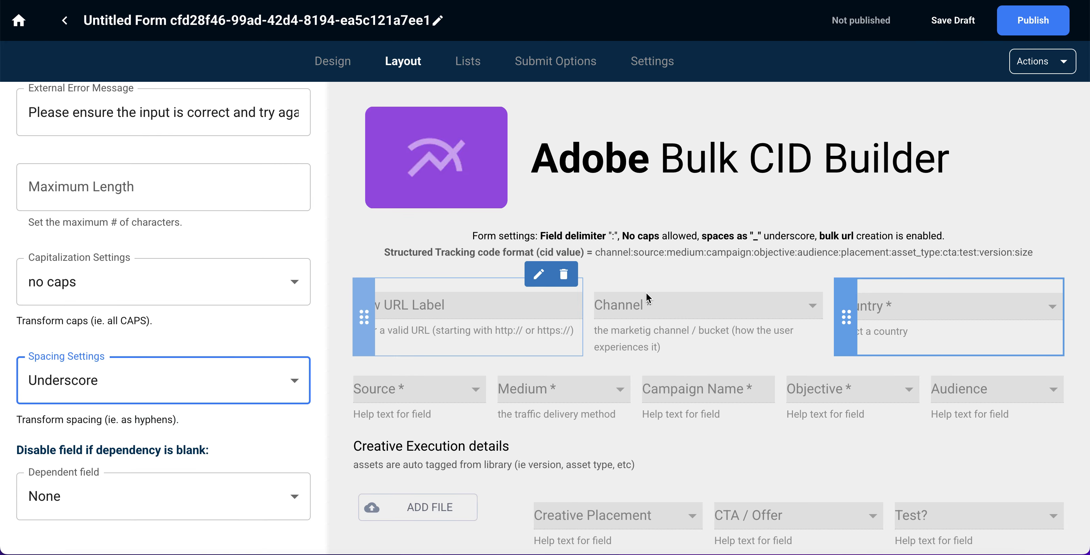
{"action": "scroll", "coordinate": [126, 345], "scroll_direction": "up", "scroll_amount": 10}
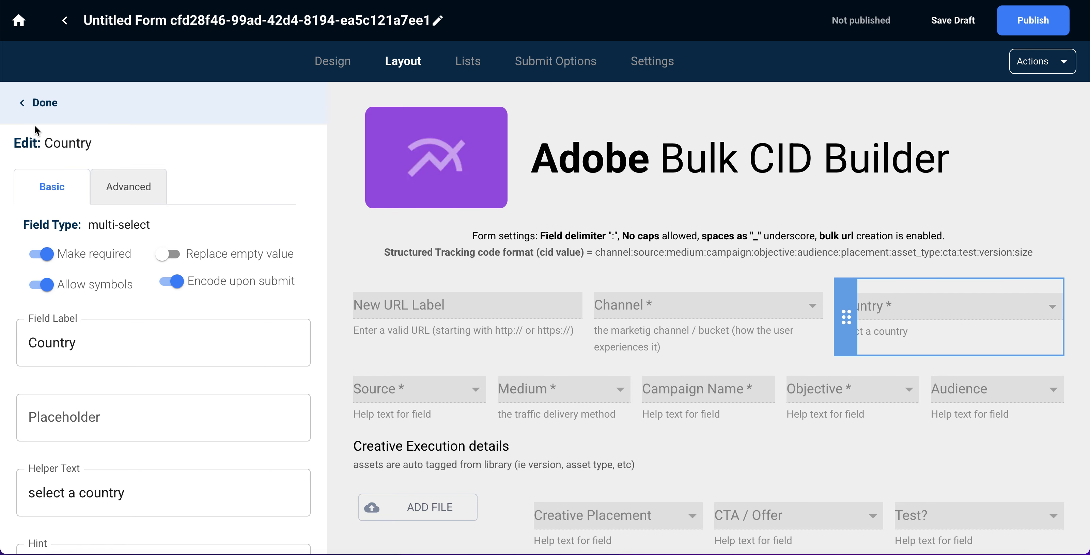
{"action": "left_click", "coordinate": [45, 104]}
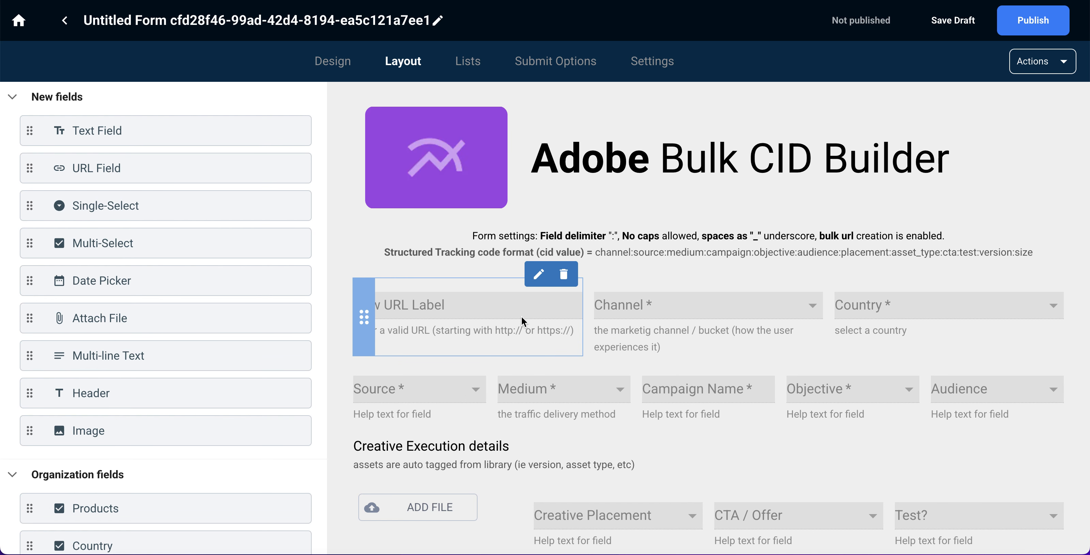
Insert "country:" between "channel:" and "source:" in the tracking code format subheader, and finish editing the header
{"action": "scroll", "coordinate": [521, 316], "scroll_direction": "down", "scroll_amount": 2}
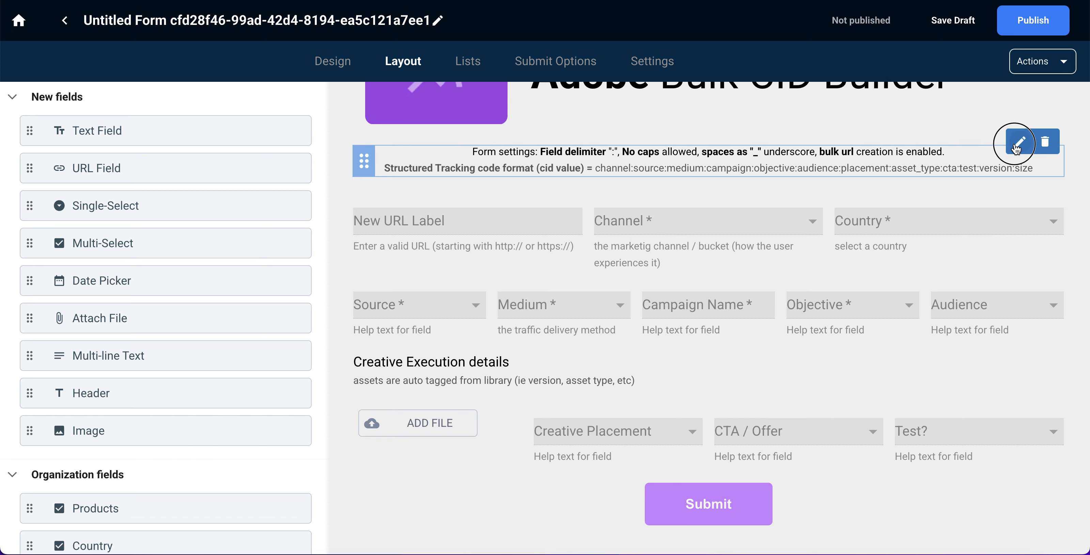
{"action": "left_click", "coordinate": [1022, 142]}
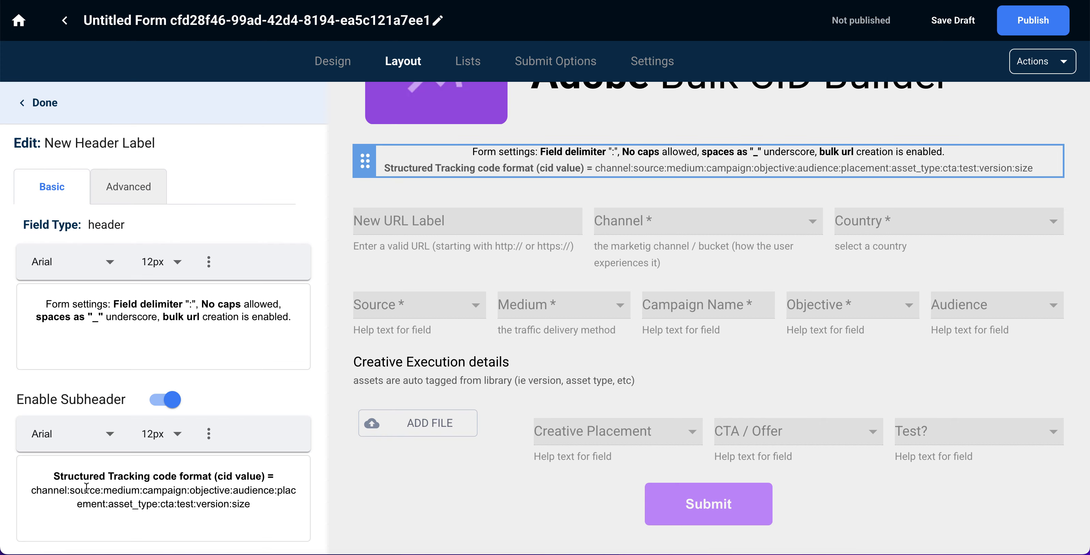
{"action": "left_click", "coordinate": [70, 490]}
{"action": "type", "text": "country:"}
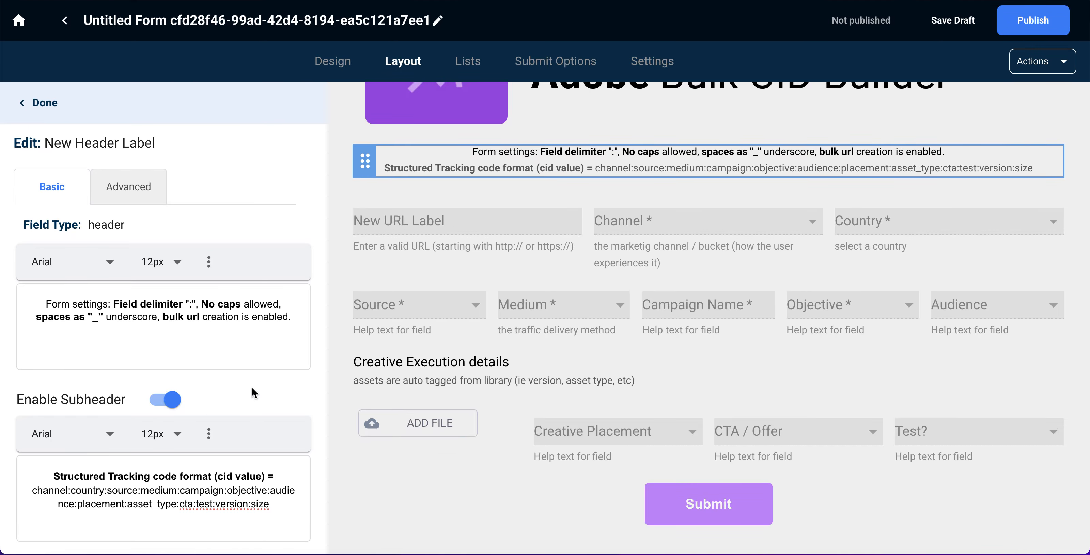
{"action": "left_click", "coordinate": [42, 104]}
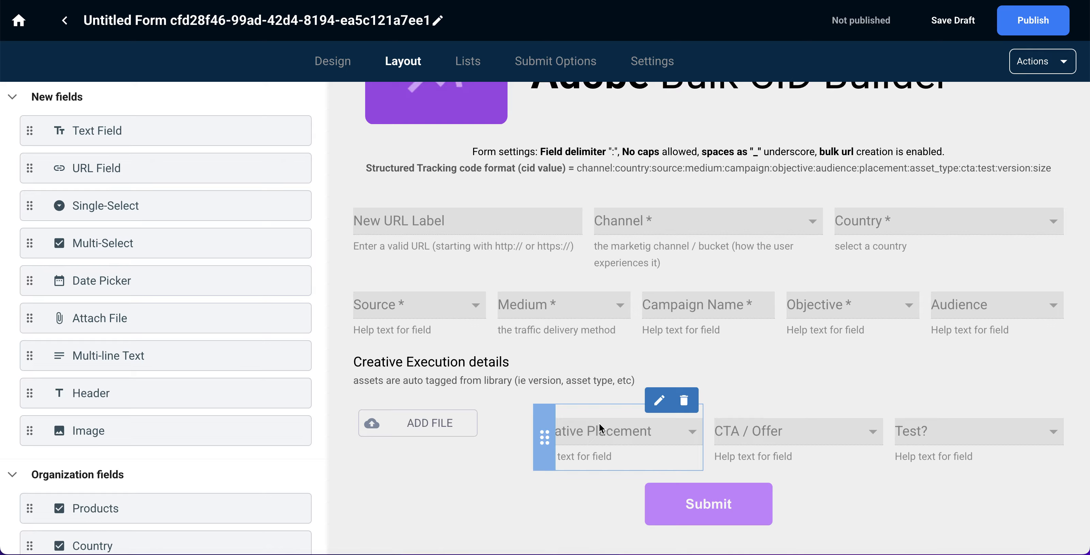
{"action": "scroll", "coordinate": [623, 413], "scroll_direction": "up", "scroll_amount": 2}
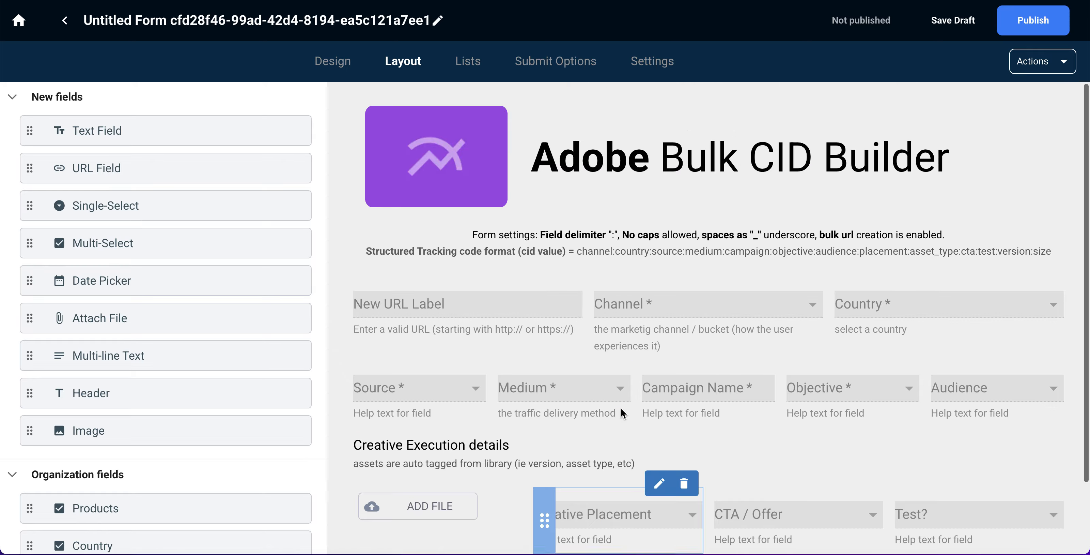
{"action": "scroll", "coordinate": [622, 414], "scroll_direction": "down", "scroll_amount": 1}
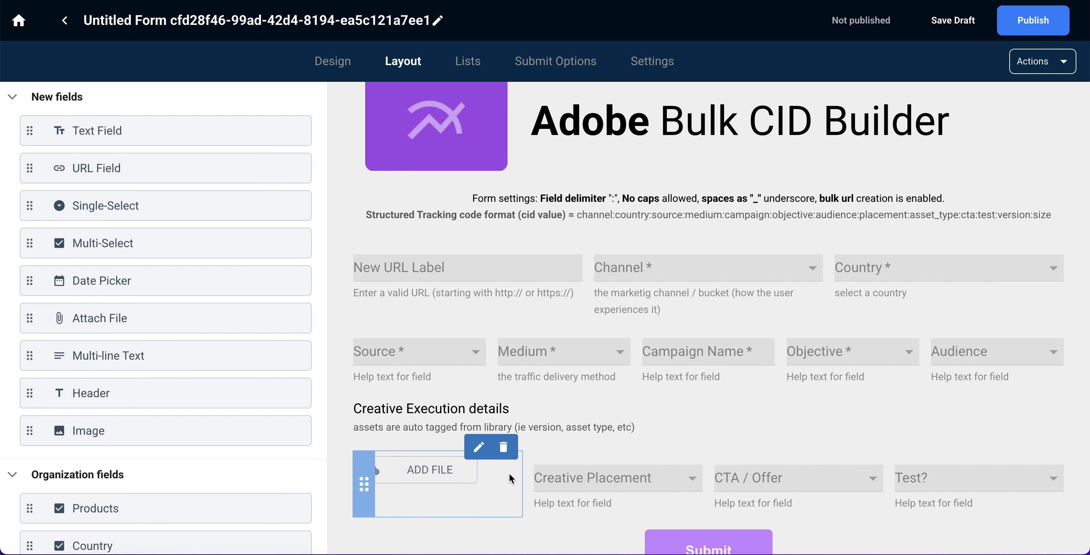
{"action": "scroll", "coordinate": [510, 474], "scroll_direction": "down", "scroll_amount": 1}
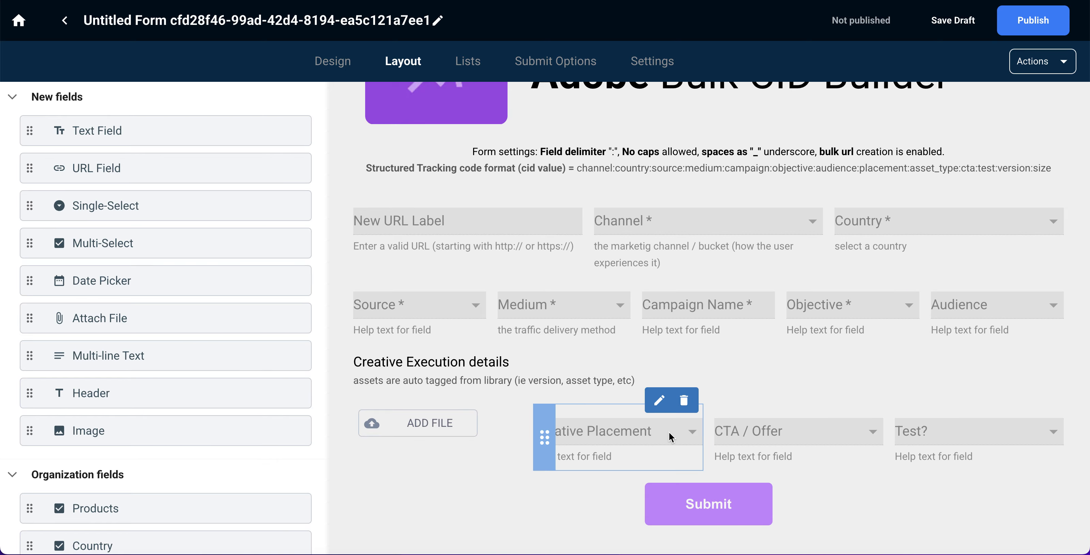
{"action": "scroll", "coordinate": [669, 431], "scroll_direction": "up", "scroll_amount": 2}
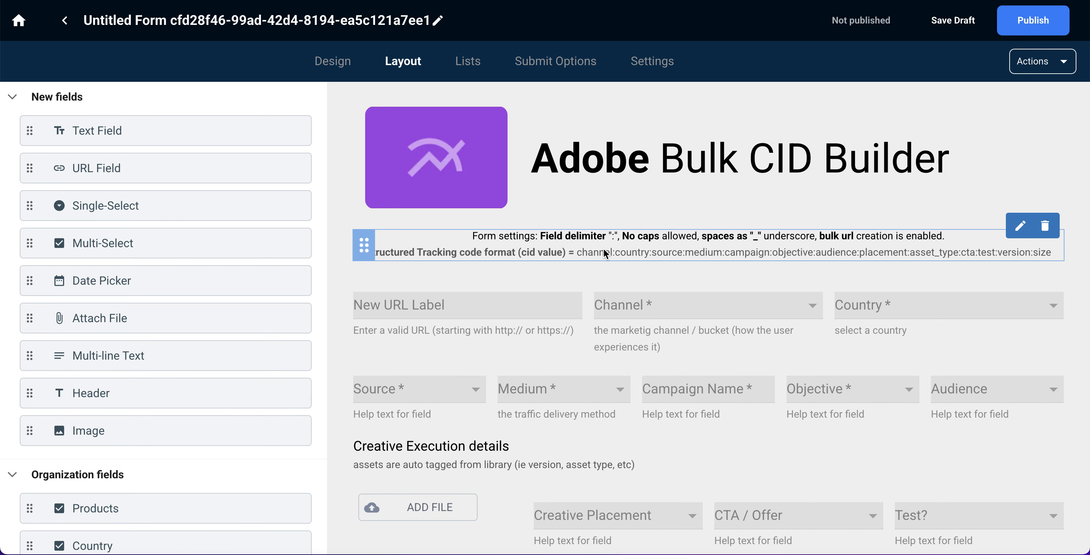
Set the form design to Outlined fields and change the background color to the deeper lavender #cbbbfd
{"action": "left_click", "coordinate": [341, 67]}
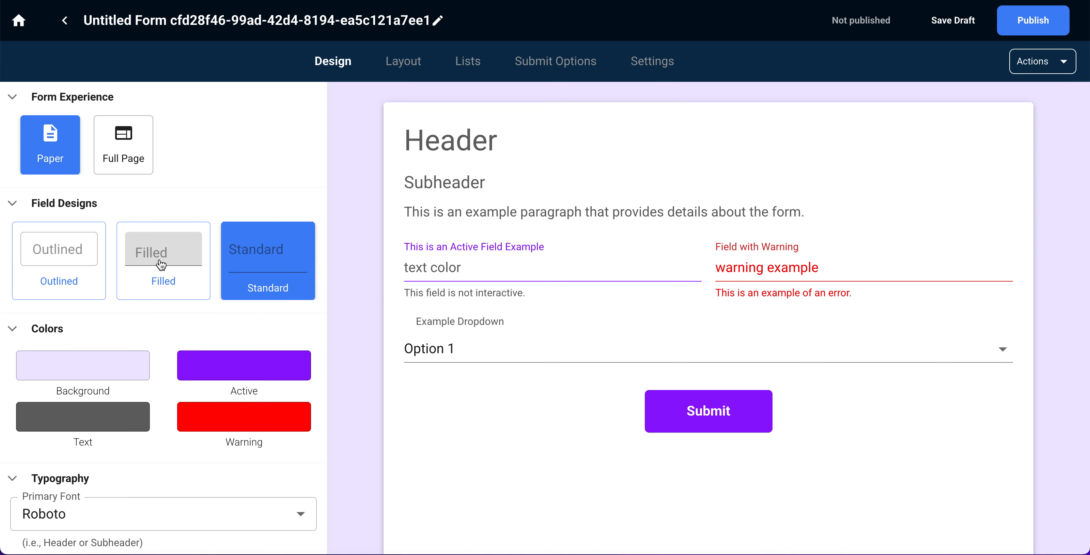
{"action": "left_click", "coordinate": [38, 247]}
{"action": "left_click", "coordinate": [90, 356]}
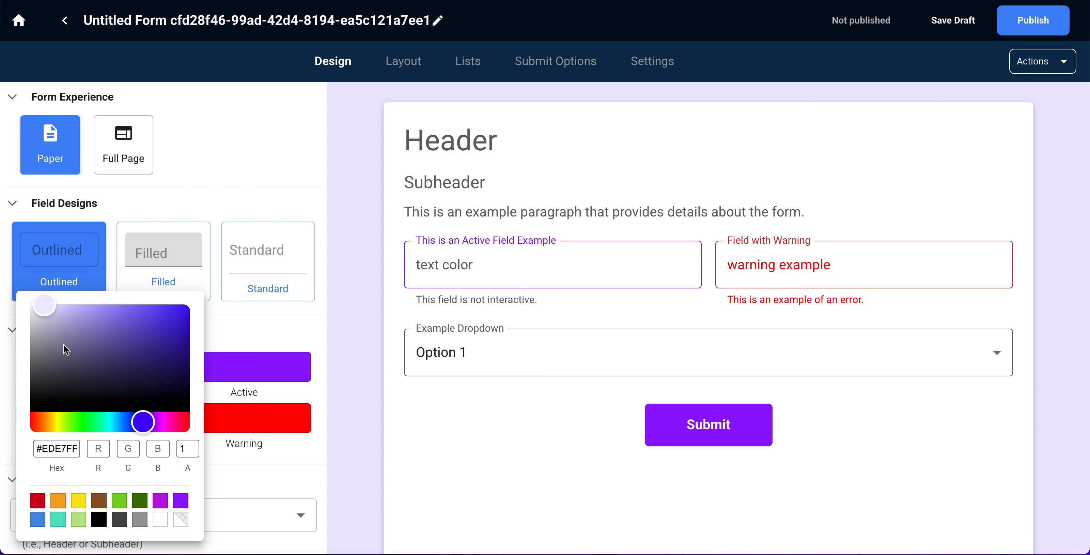
{"action": "left_click_drag", "start_coordinate": [71, 305], "coordinate": [73, 305]}
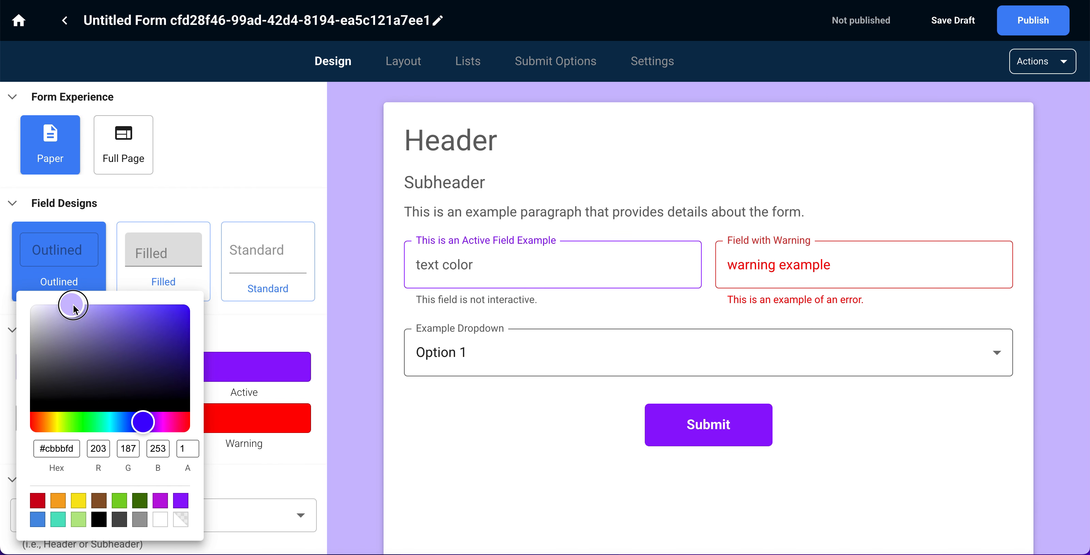
{"action": "left_click", "coordinate": [344, 281]}
Replace the submit button's label with "Build CID Link"
{"action": "scroll", "coordinate": [348, 276], "scroll_direction": "down", "scroll_amount": 2}
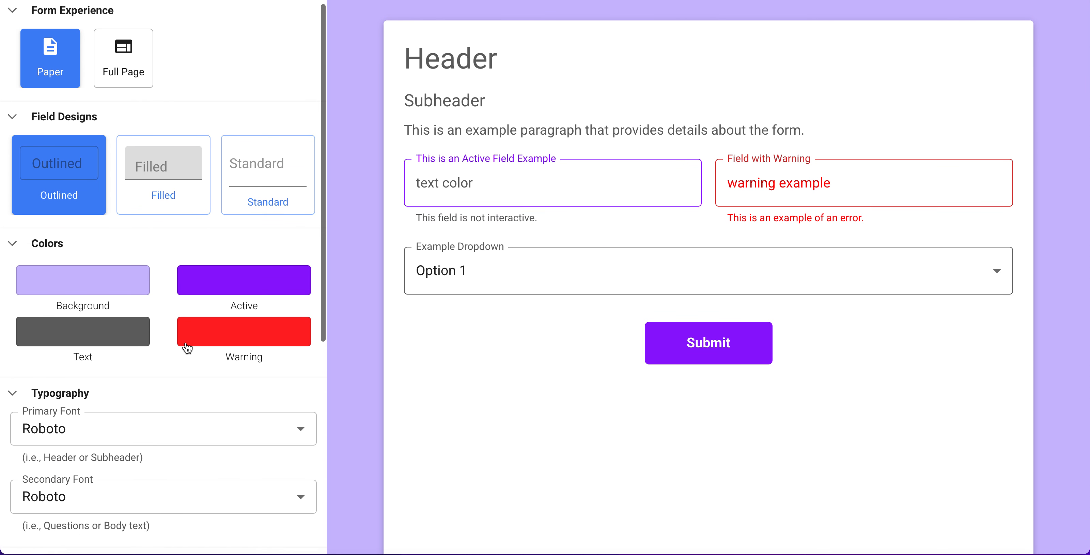
{"action": "scroll", "coordinate": [125, 411], "scroll_direction": "down", "scroll_amount": 6}
{"action": "scroll", "coordinate": [124, 411], "scroll_direction": "down", "scroll_amount": 2}
{"action": "double_click", "coordinate": [106, 455]}
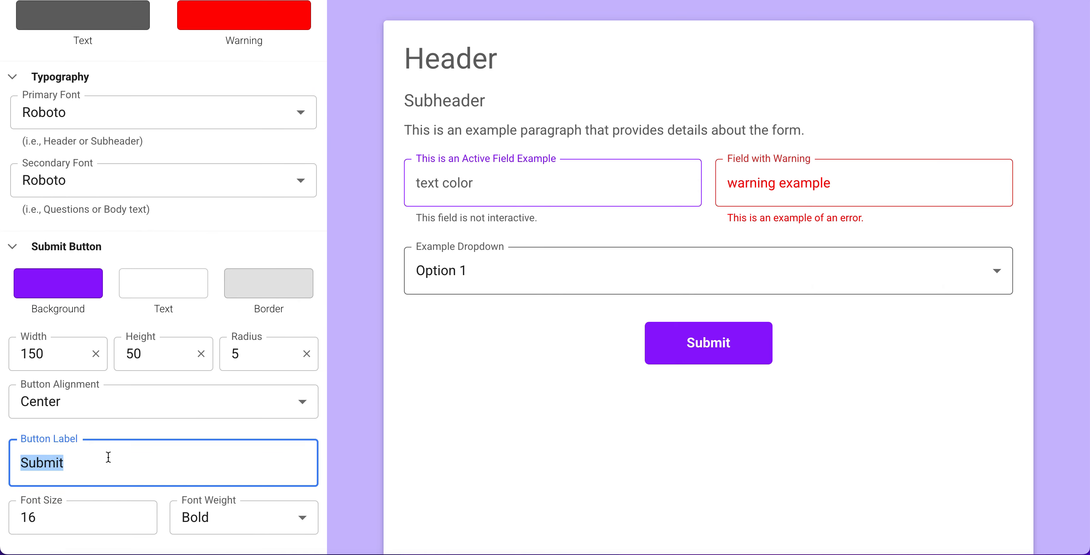
{"action": "key", "text": "BackSpace"}
{"action": "type", "text": "SubmitB"}
{"action": "key", "text": "ctrl+a"}
{"action": "type", "text": "Build CID Link"}
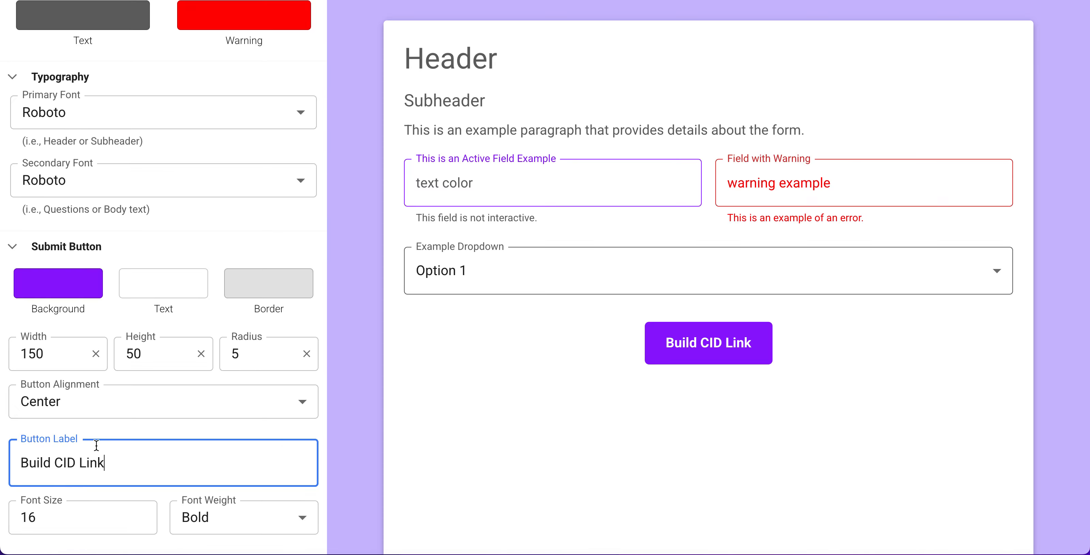
Set the submit button's width to 175
{"action": "double_click", "coordinate": [62, 354]}
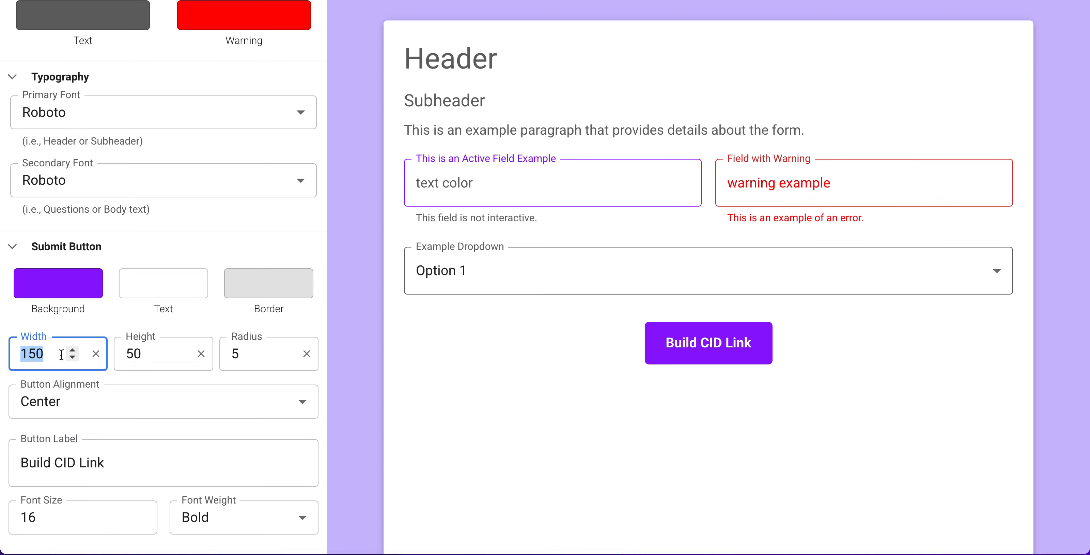
{"action": "type", "text": "175"}
{"action": "scroll", "coordinate": [38, 72], "scroll_direction": "up", "scroll_amount": 10}
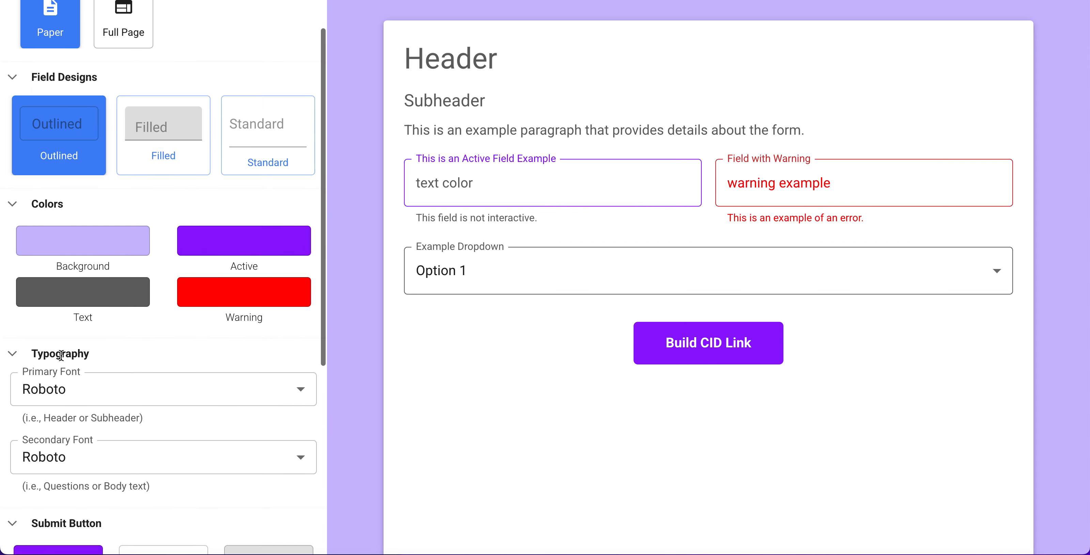
{"action": "scroll", "coordinate": [38, 72], "scroll_direction": "up", "scroll_amount": 2}
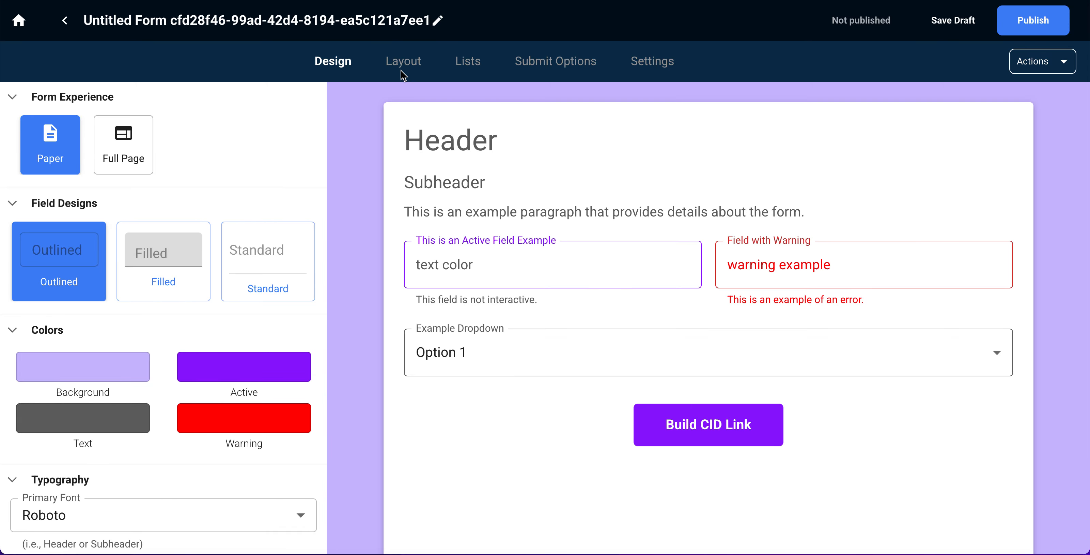
Add instagram to the Source dependencies of the paid_social option in the Channel list, and finish editing
{"action": "left_click", "coordinate": [468, 64]}
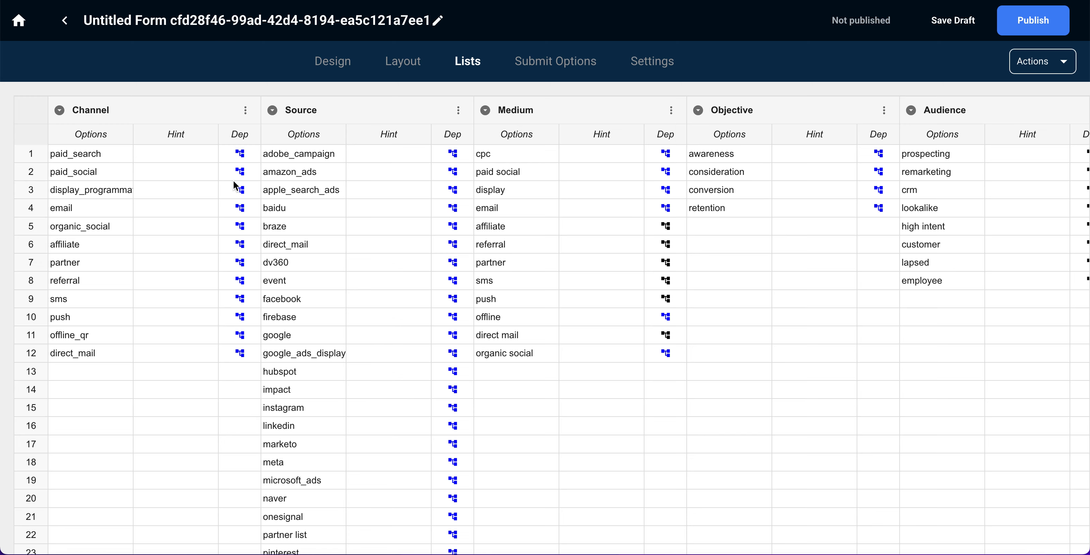
{"action": "left_click", "coordinate": [239, 171]}
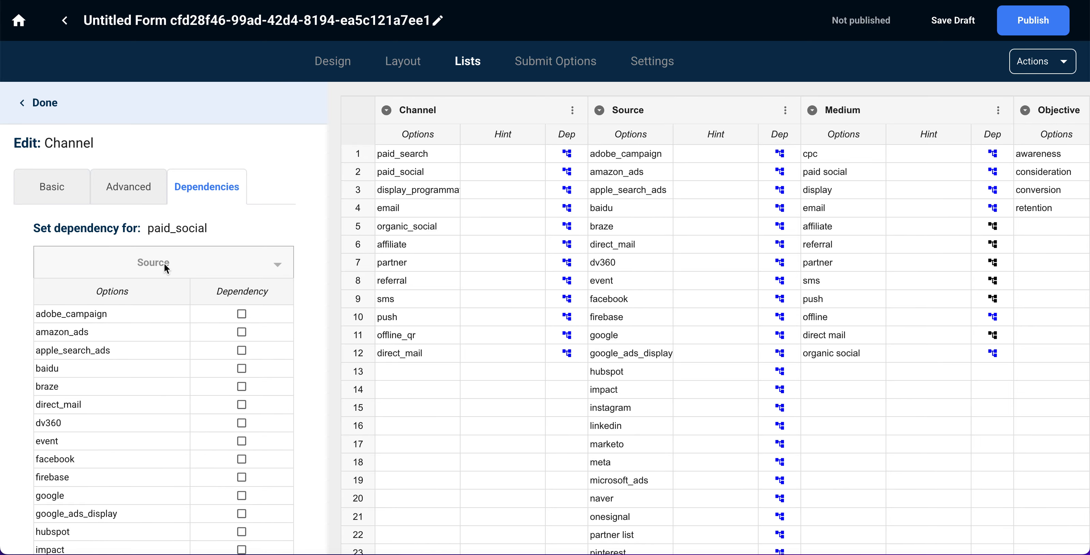
{"action": "scroll", "coordinate": [137, 397], "scroll_direction": "down", "scroll_amount": 8}
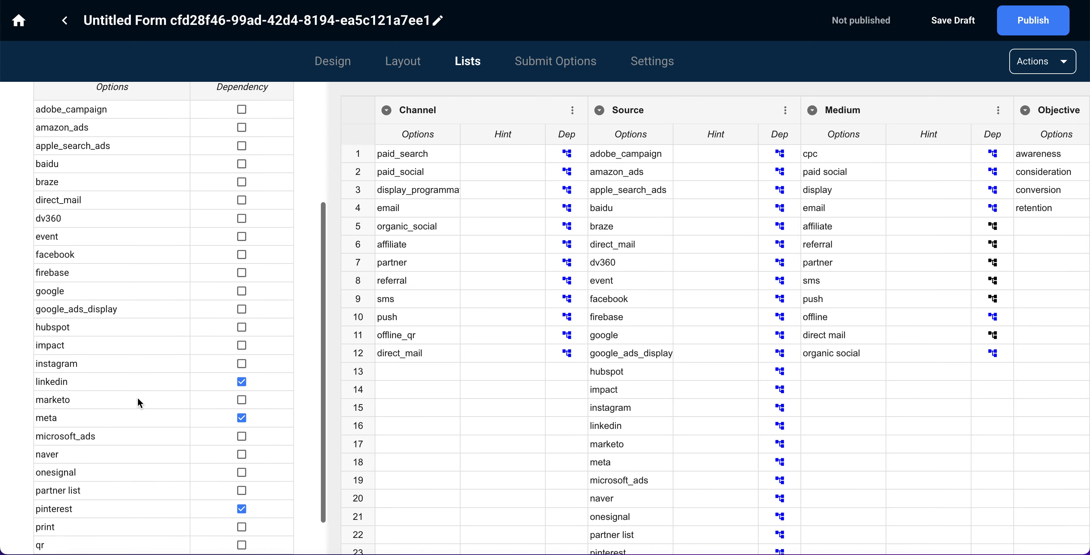
{"action": "left_click", "coordinate": [242, 206]}
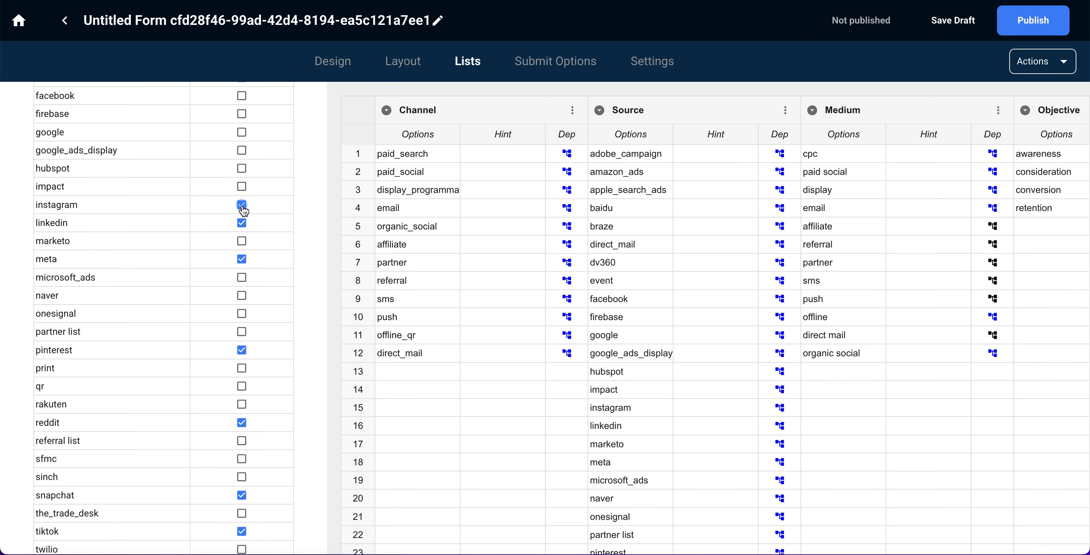
{"action": "scroll", "coordinate": [244, 275], "scroll_direction": "up", "scroll_amount": 8}
{"action": "left_click", "coordinate": [47, 103]}
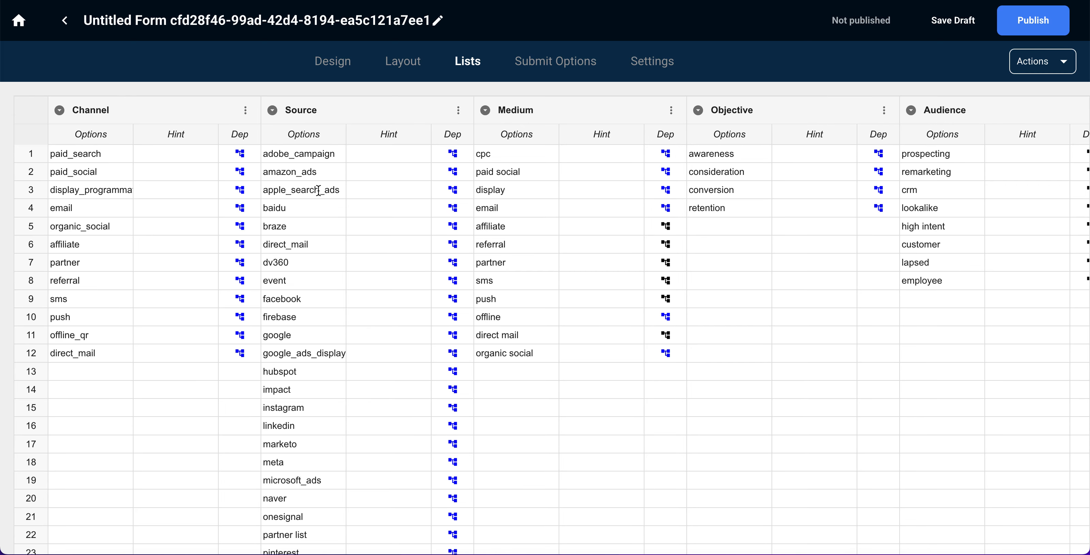
Examine the actions available for the Channel list and the options in the Country list
{"action": "left_click", "coordinate": [245, 111]}
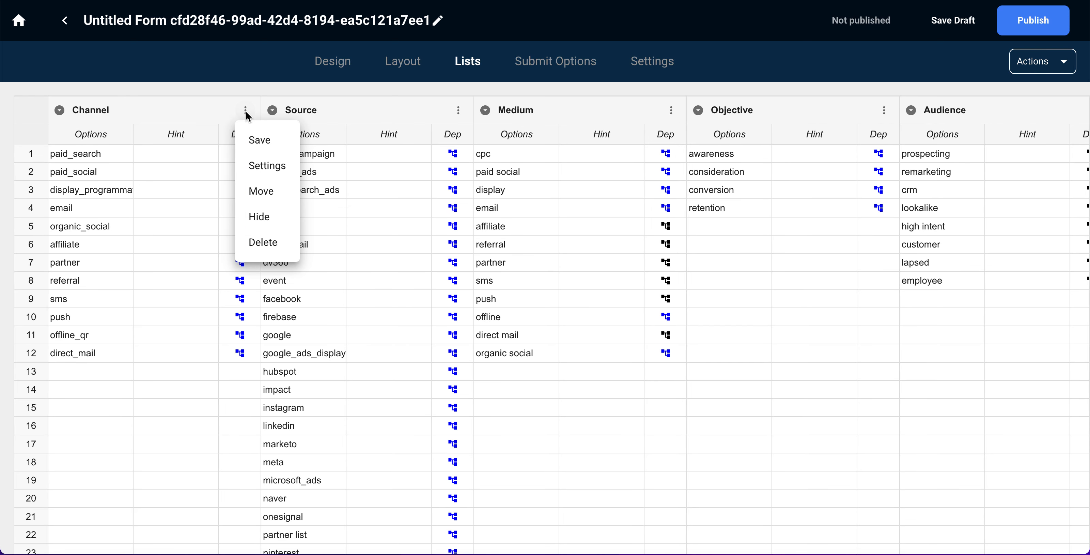
{"action": "left_click", "coordinate": [256, 140]}
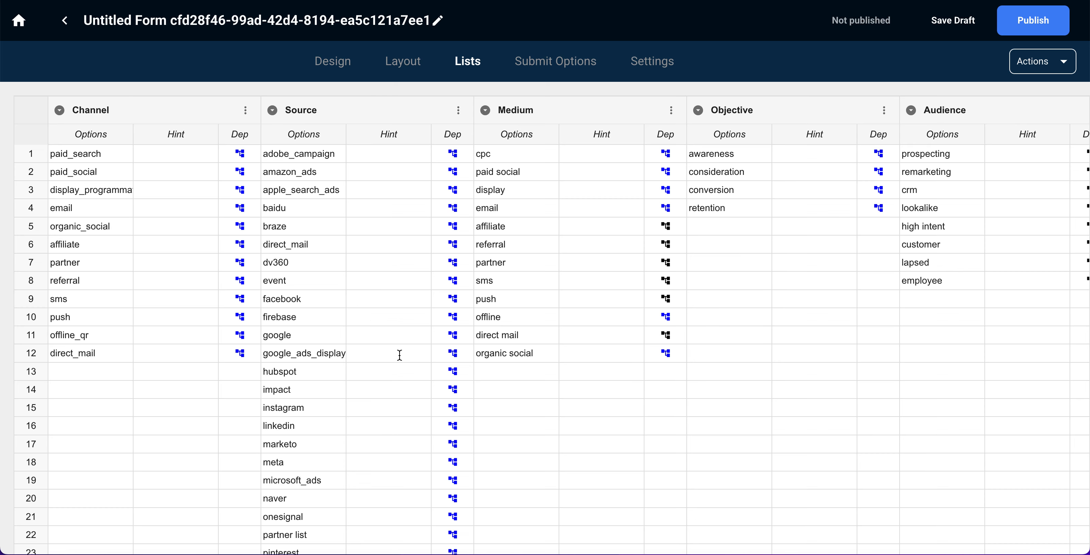
{"action": "left_click", "coordinate": [246, 110]}
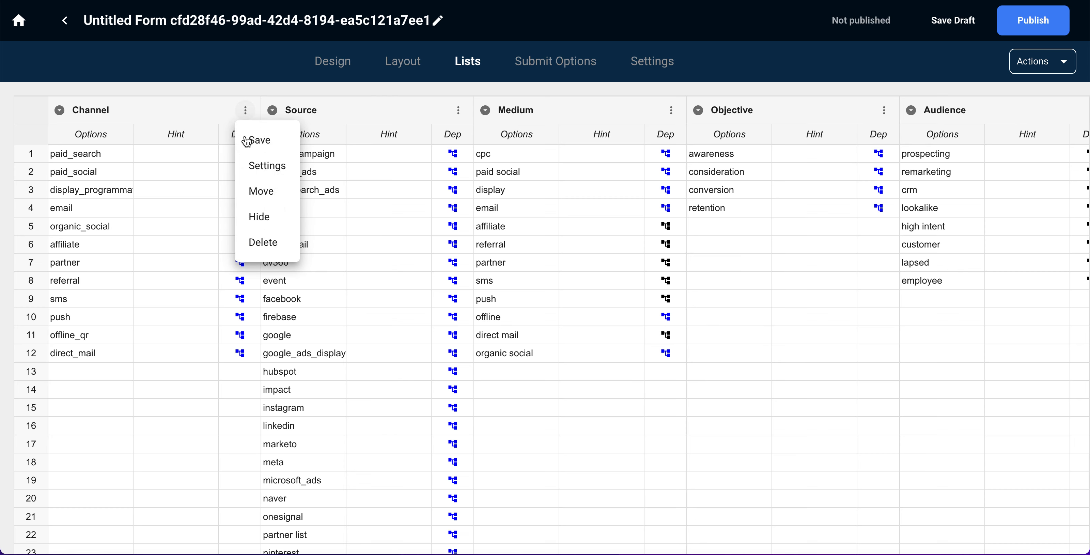
{"action": "left_click", "coordinate": [250, 139]}
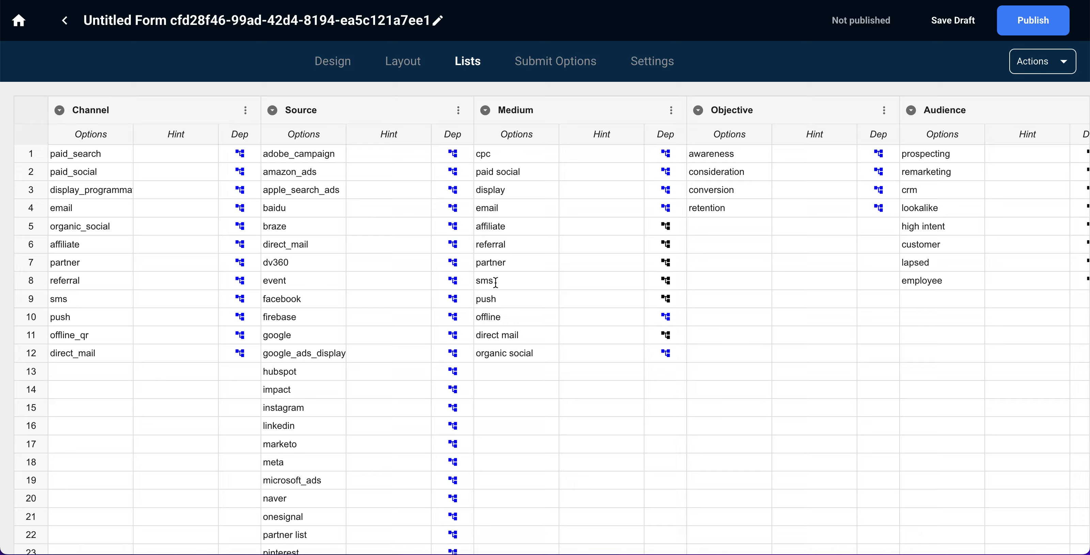
{"action": "scroll", "coordinate": [592, 258], "scroll_direction": "right", "scroll_amount": 1}
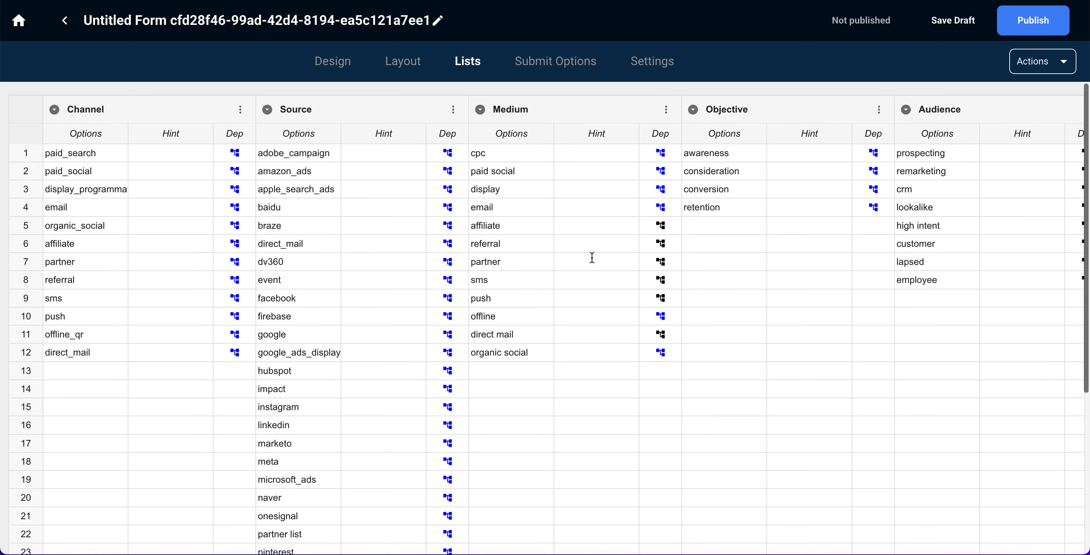
{"action": "scroll", "coordinate": [592, 258], "scroll_direction": "left", "scroll_amount": 1}
{"action": "scroll", "coordinate": [598, 240], "scroll_direction": "right", "scroll_amount": 15}
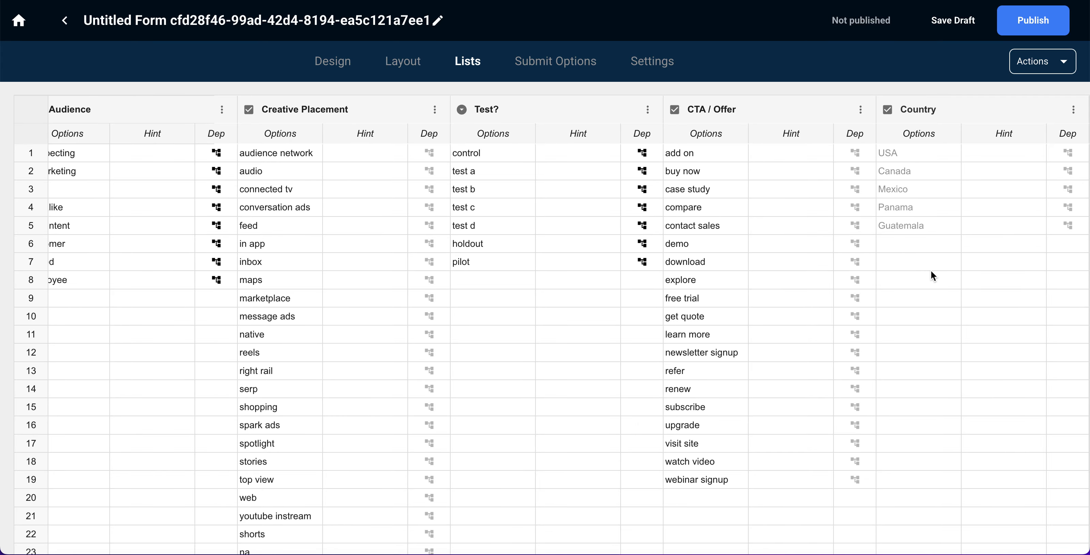
{"action": "mouse_move", "coordinate": [932, 272]}
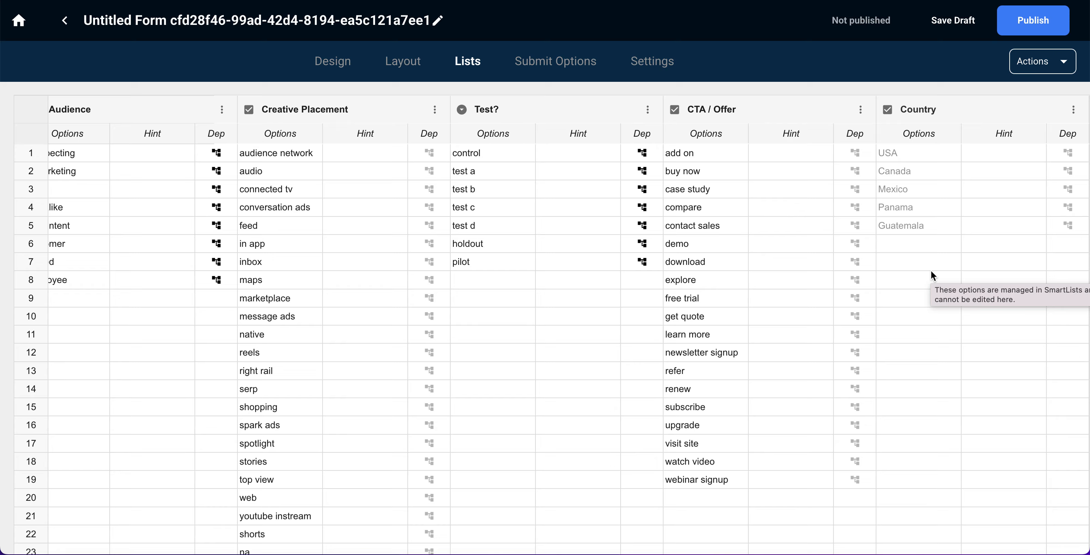
Insert the Country form field and a ":" separator between Channel and Source in the display table's Campaign URL formula, and save it
{"action": "left_click", "coordinate": [532, 61]}
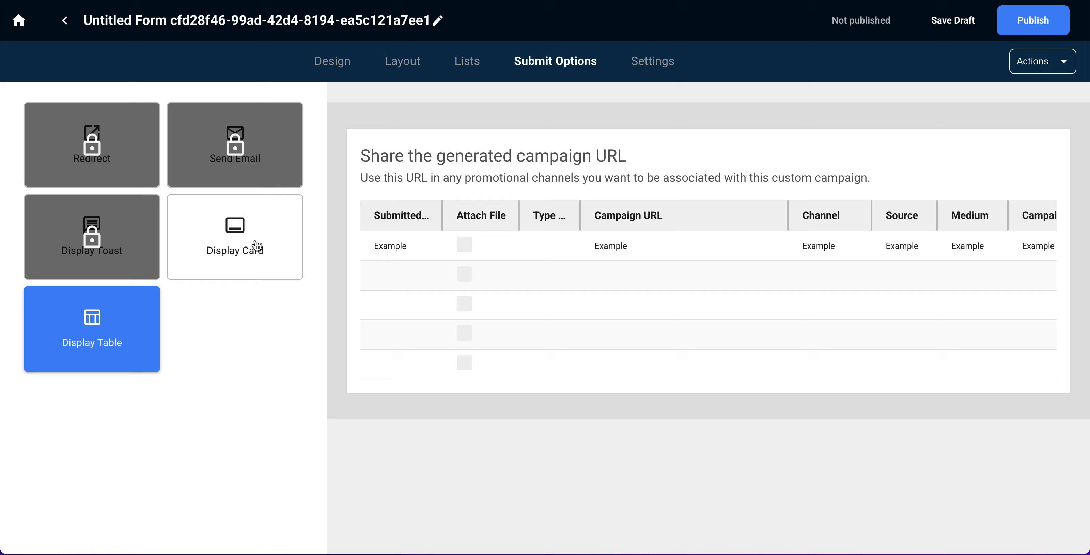
{"action": "left_click", "coordinate": [106, 328]}
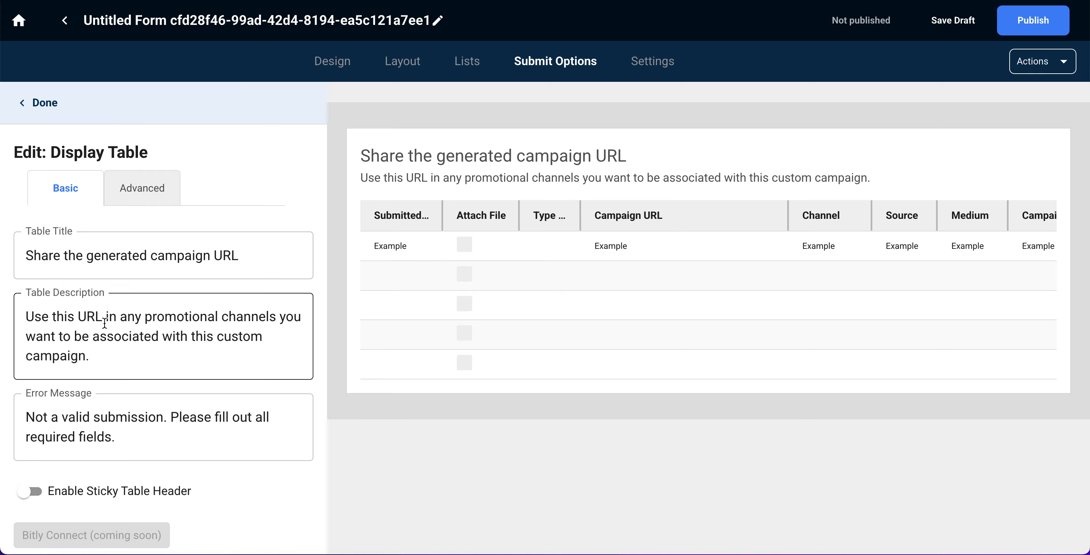
{"action": "left_click", "coordinate": [146, 197]}
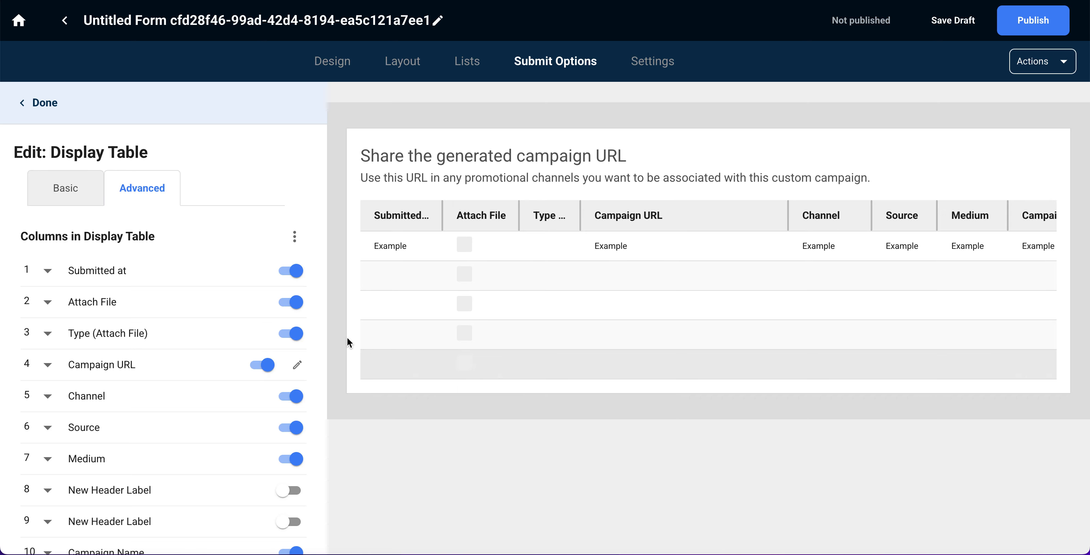
{"action": "left_click", "coordinate": [297, 367]}
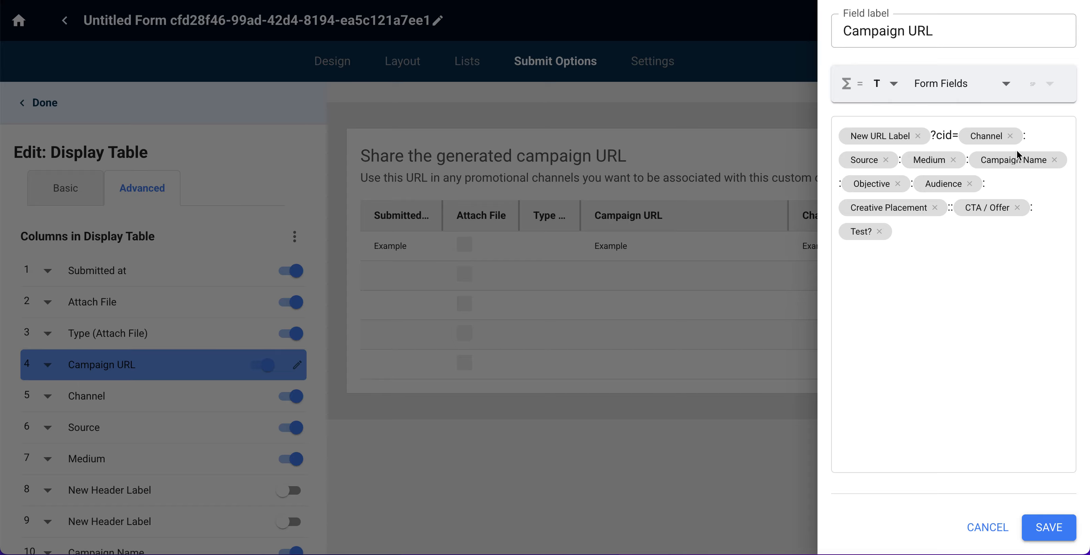
{"action": "left_click", "coordinate": [991, 87]}
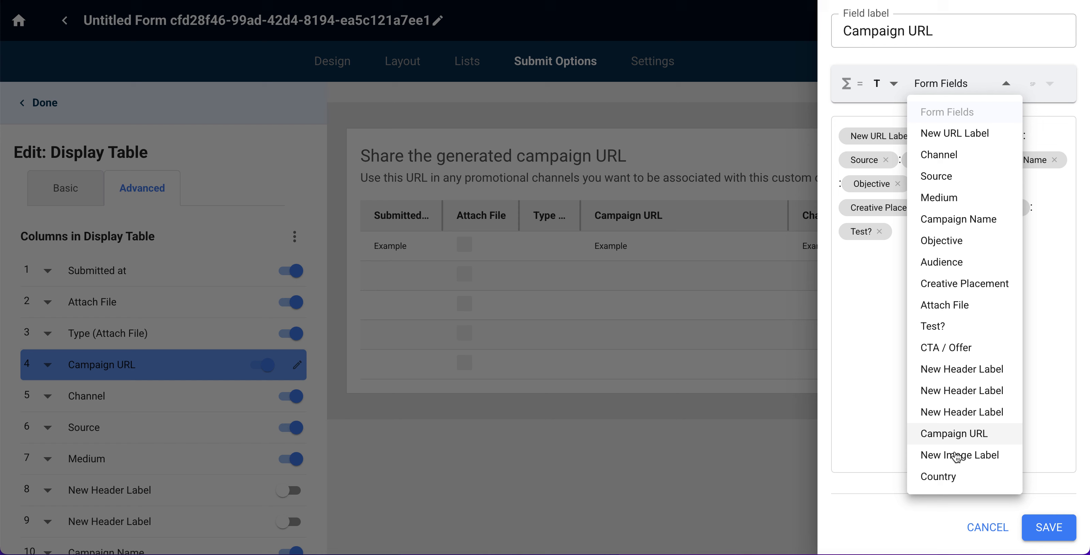
{"action": "left_click", "coordinate": [954, 476]}
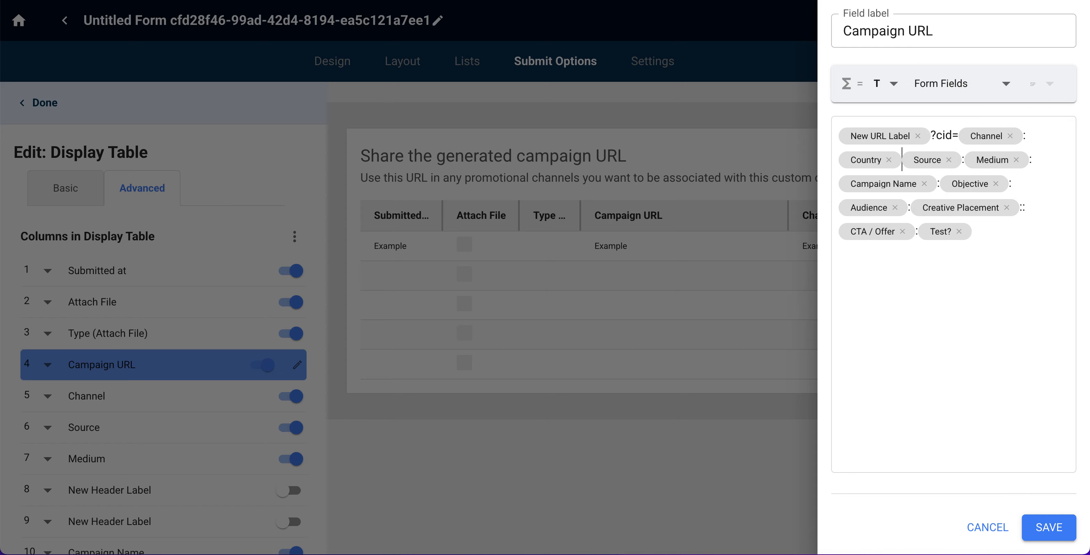
{"action": "type", "text": ":"}
{"action": "left_click", "coordinate": [1002, 313]}
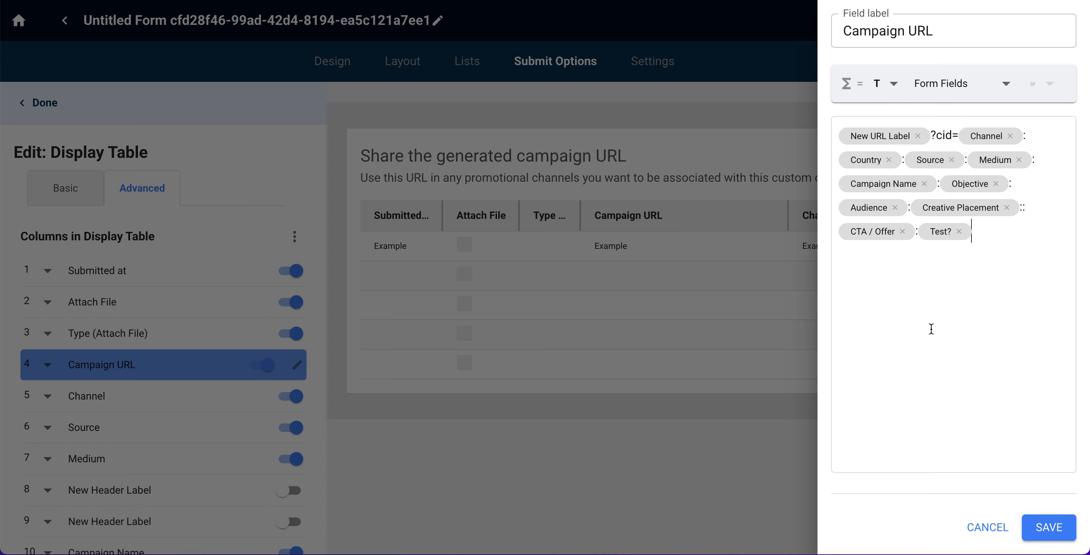
{"action": "left_click", "coordinate": [1053, 526]}
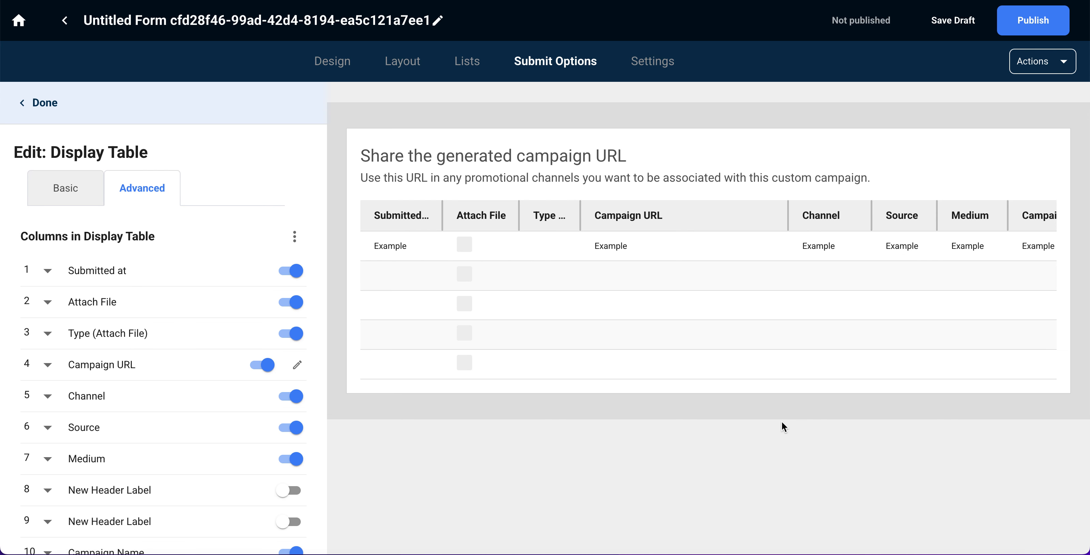
{"action": "left_click", "coordinate": [54, 102]}
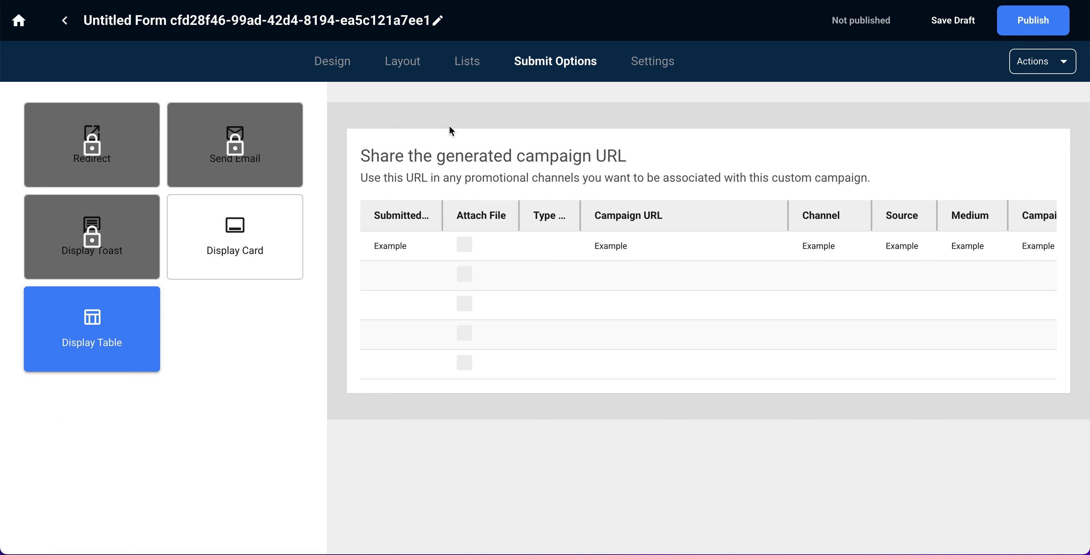
Review the form's overall design settings and the arrangement of its fields in the layout
{"action": "left_click", "coordinate": [408, 72]}
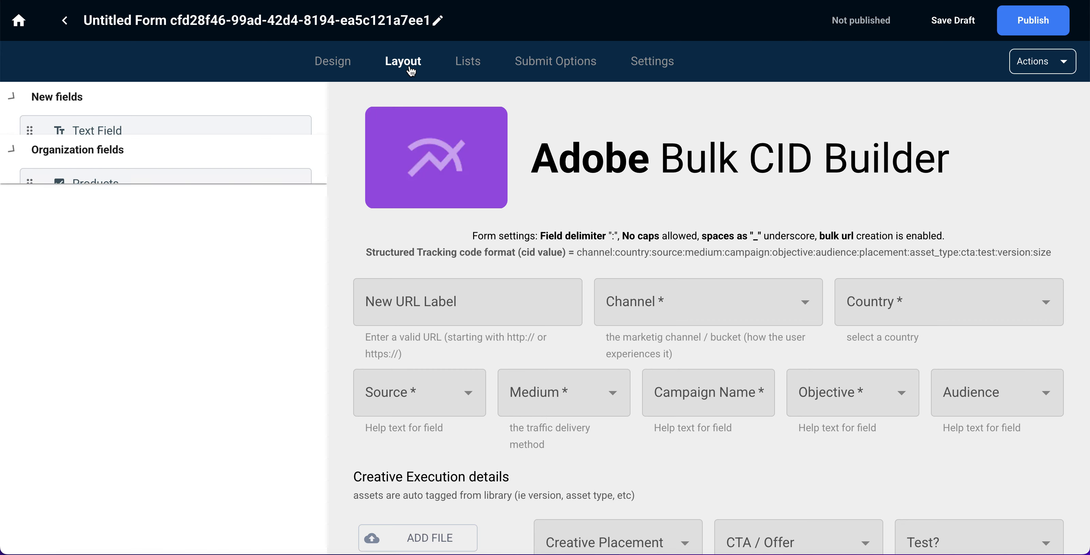
{"action": "left_click", "coordinate": [332, 70]}
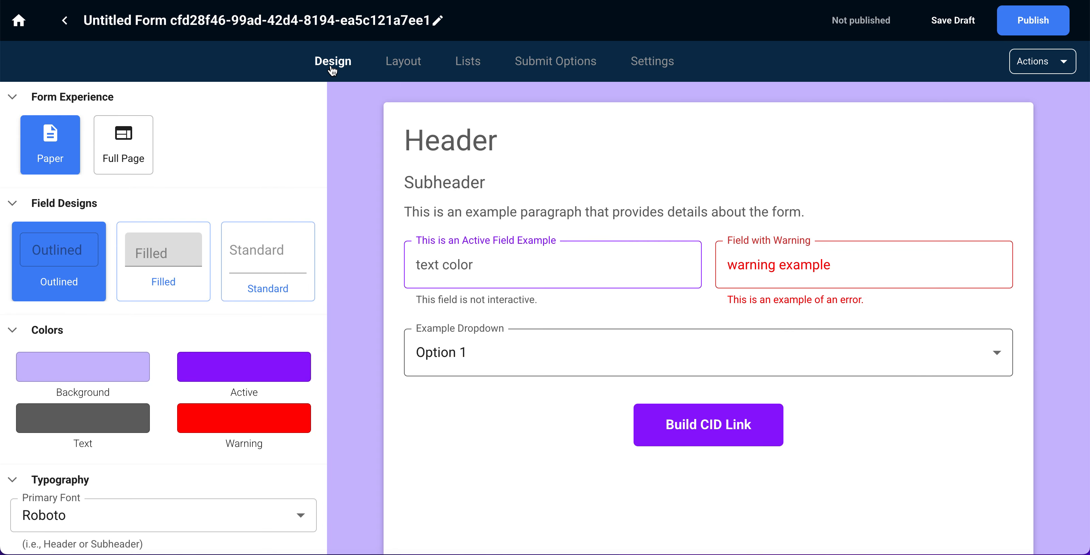
{"action": "left_click", "coordinate": [414, 62]}
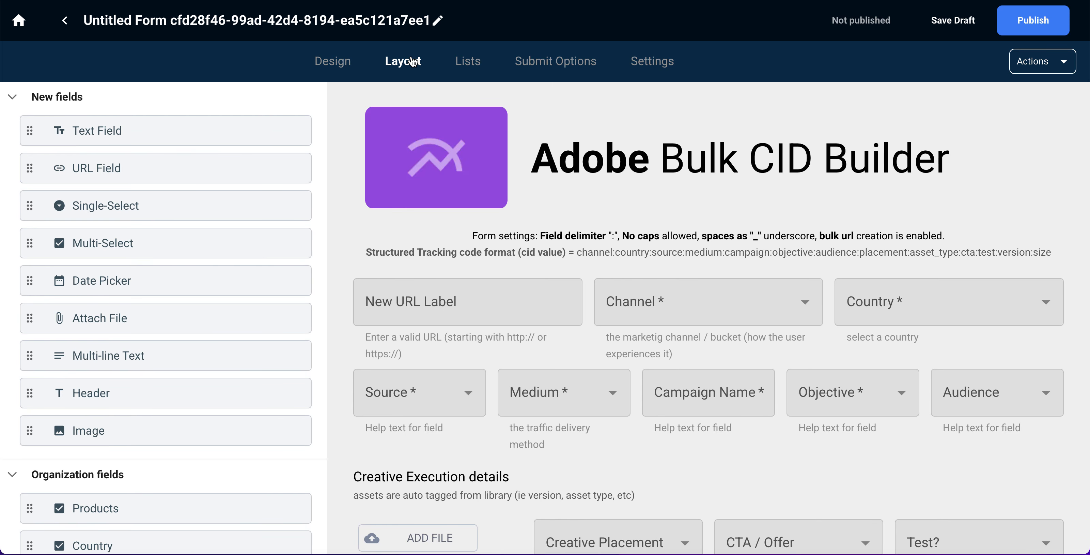
{"action": "mouse_move", "coordinate": [1021, 326]}
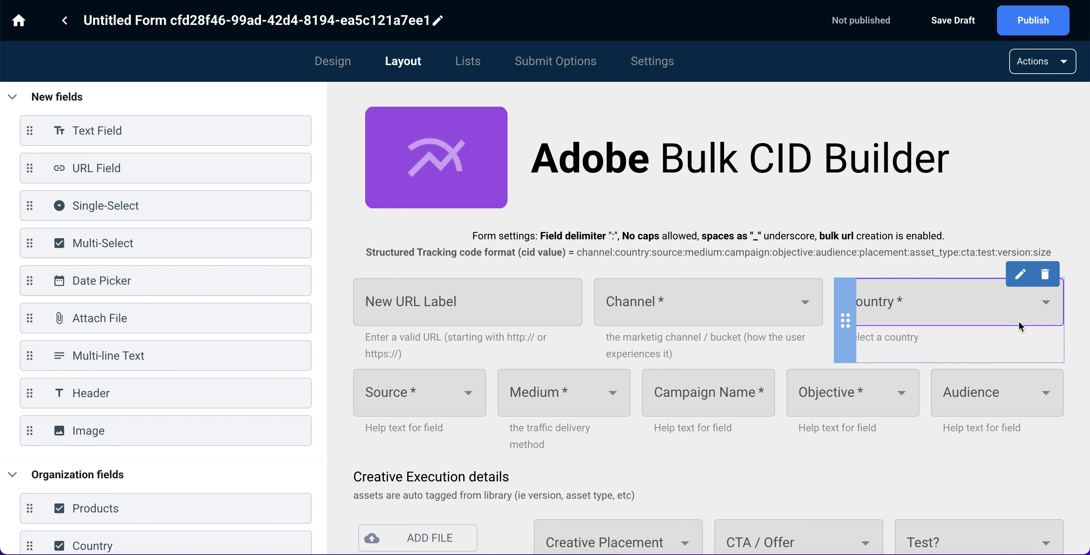
{"action": "scroll", "coordinate": [1019, 321], "scroll_direction": "down", "scroll_amount": 3}
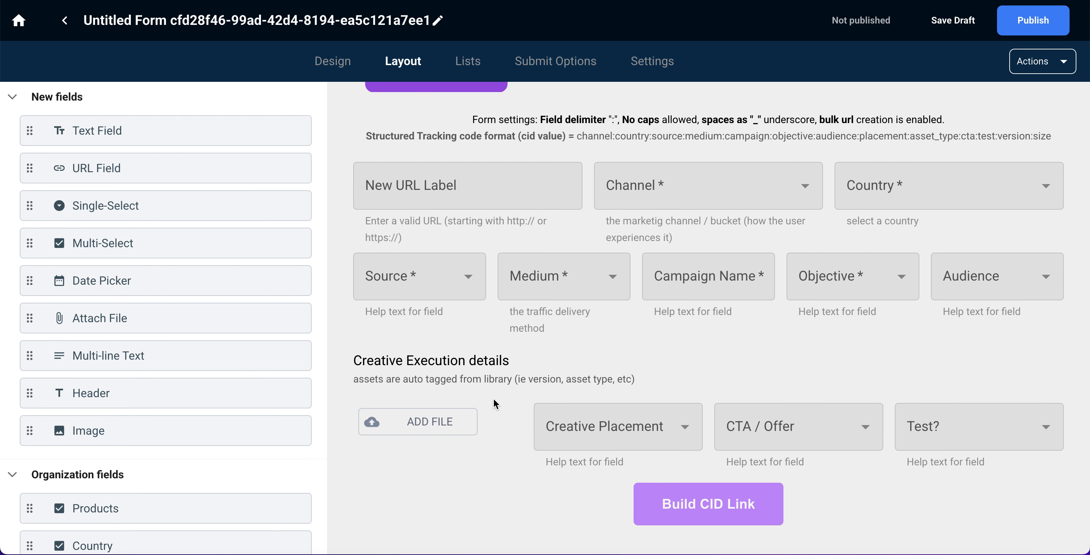
Examine how the Creative Placement field creates answers in its advanced list options, and close its settings
{"action": "mouse_move", "coordinate": [659, 431]}
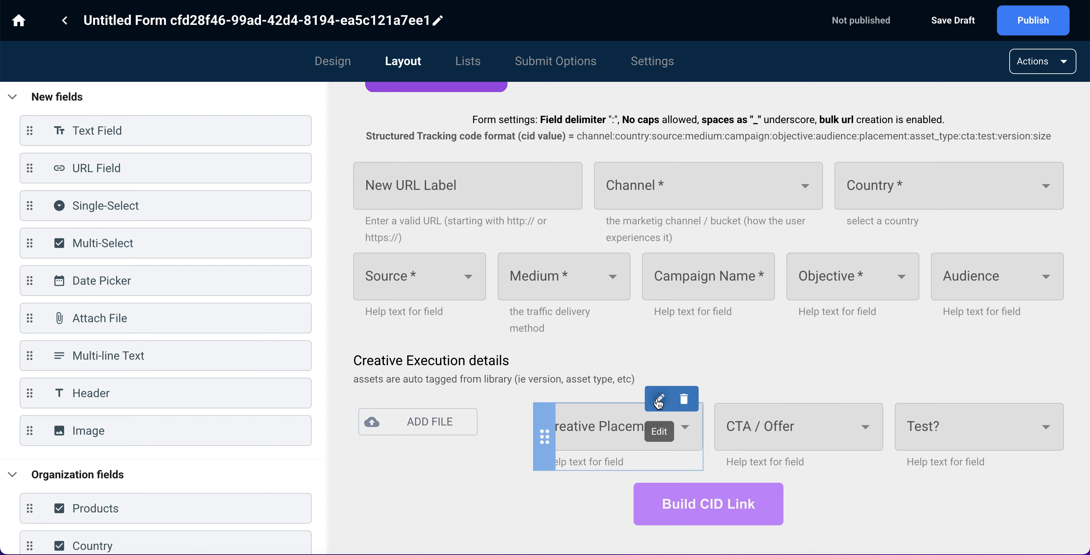
{"action": "left_click", "coordinate": [659, 399]}
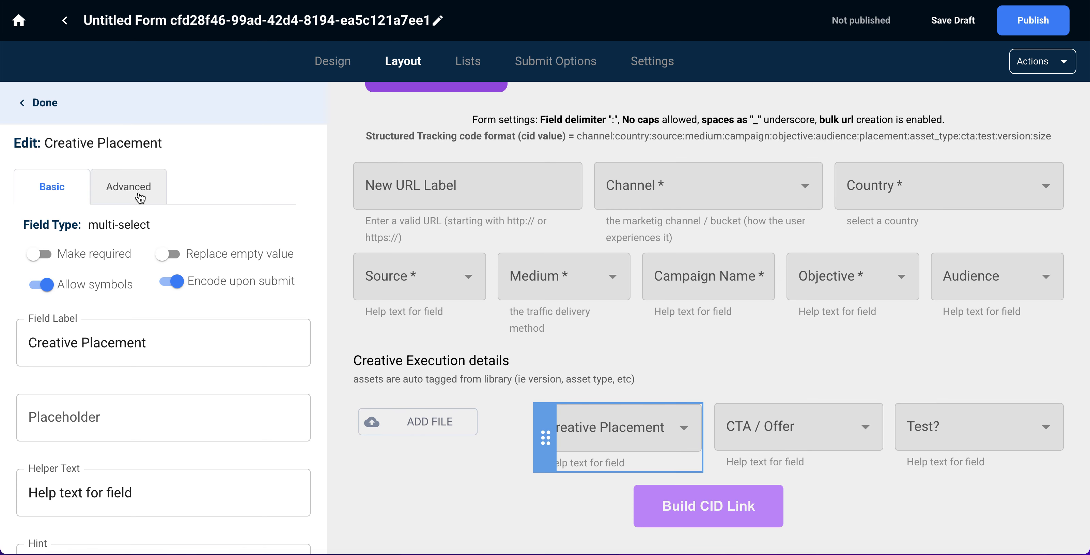
{"action": "left_click", "coordinate": [140, 197]}
{"action": "scroll", "coordinate": [140, 197], "scroll_direction": "down", "scroll_amount": 2}
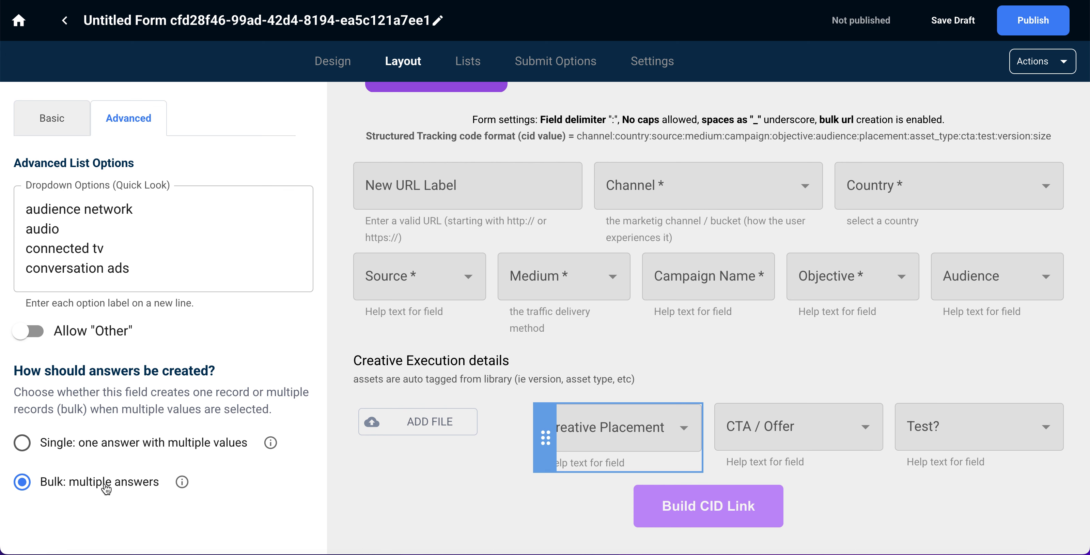
{"action": "scroll", "coordinate": [106, 487], "scroll_direction": "up", "scroll_amount": 2}
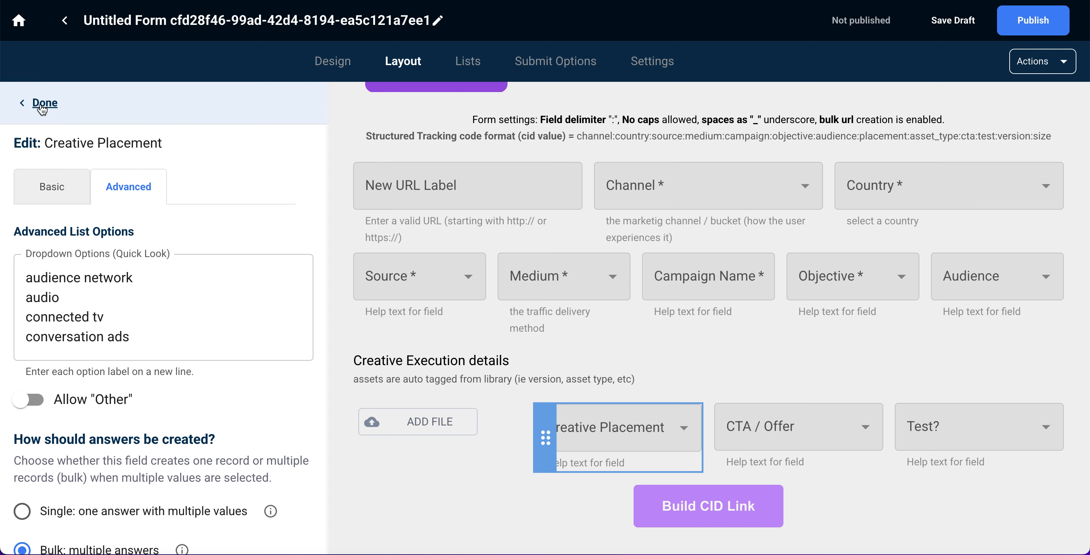
{"action": "left_click", "coordinate": [44, 103]}
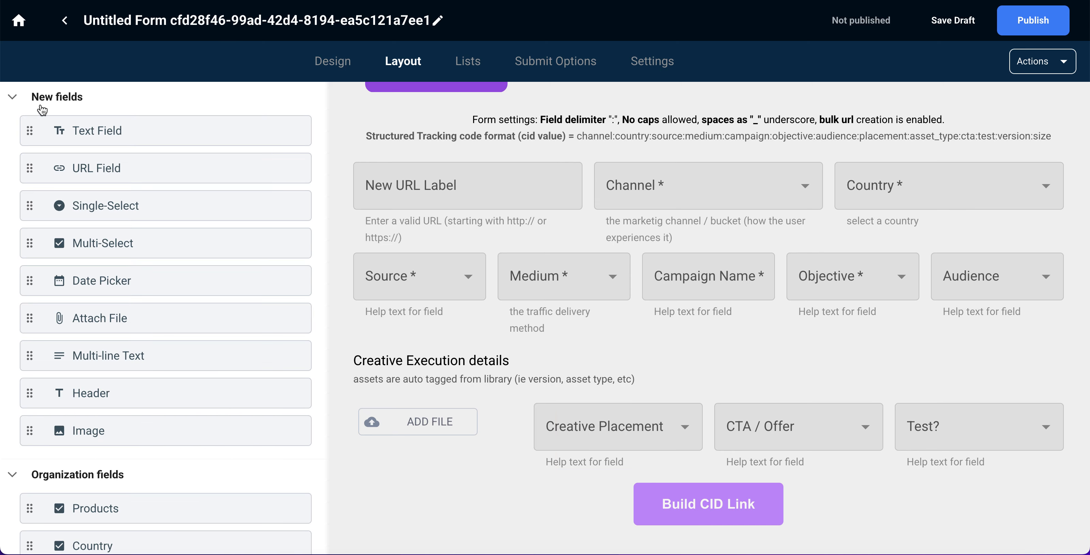
Review the form's option lists with their dependencies and the display table's Campaign URL formula
{"action": "mouse_move", "coordinate": [423, 279]}
{"action": "scroll", "coordinate": [474, 324], "scroll_direction": "up", "scroll_amount": 2}
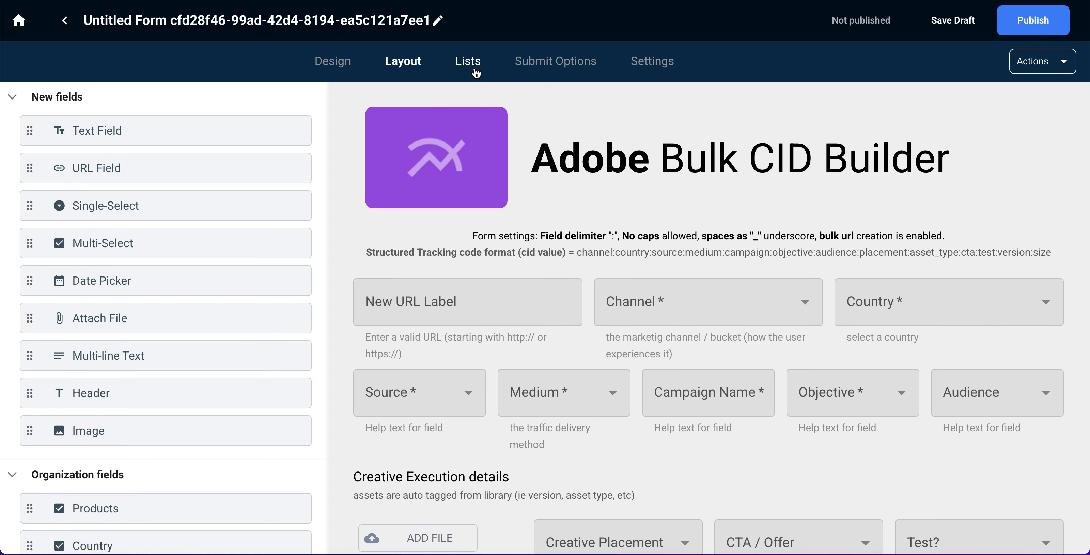
{"action": "left_click", "coordinate": [475, 70]}
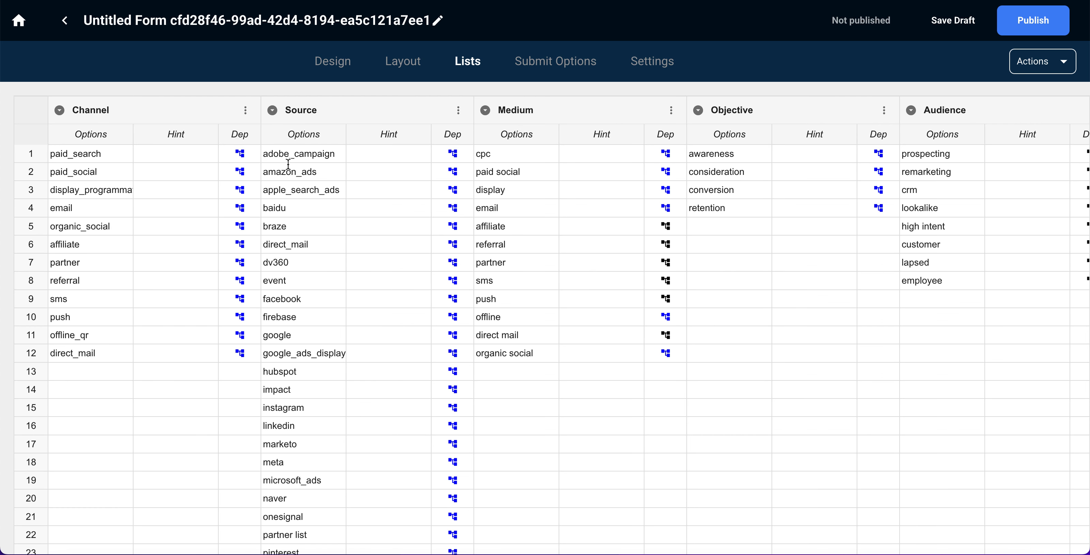
{"action": "left_click", "coordinate": [554, 62]}
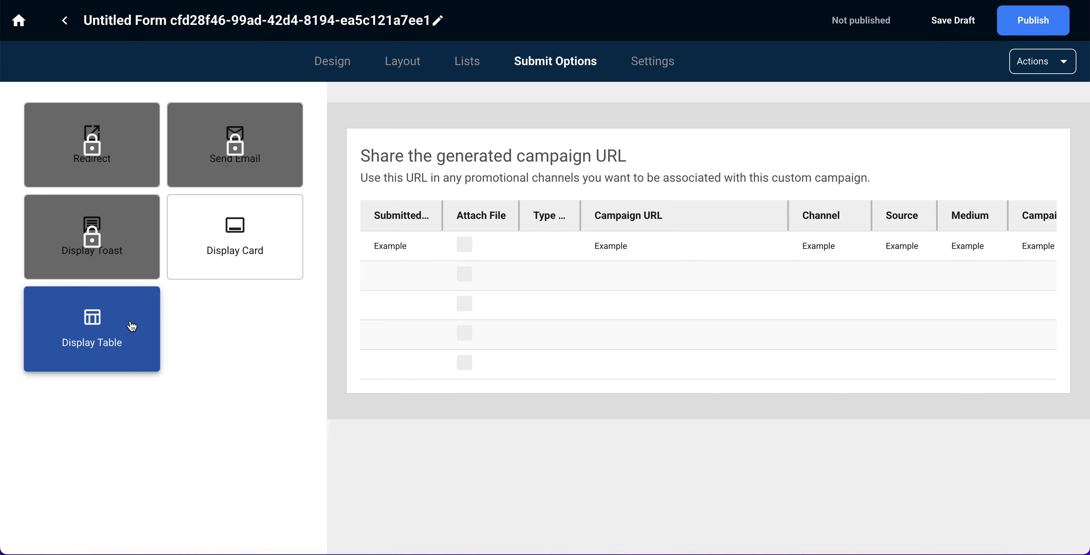
{"action": "left_click", "coordinate": [129, 347]}
{"action": "left_click", "coordinate": [151, 190]}
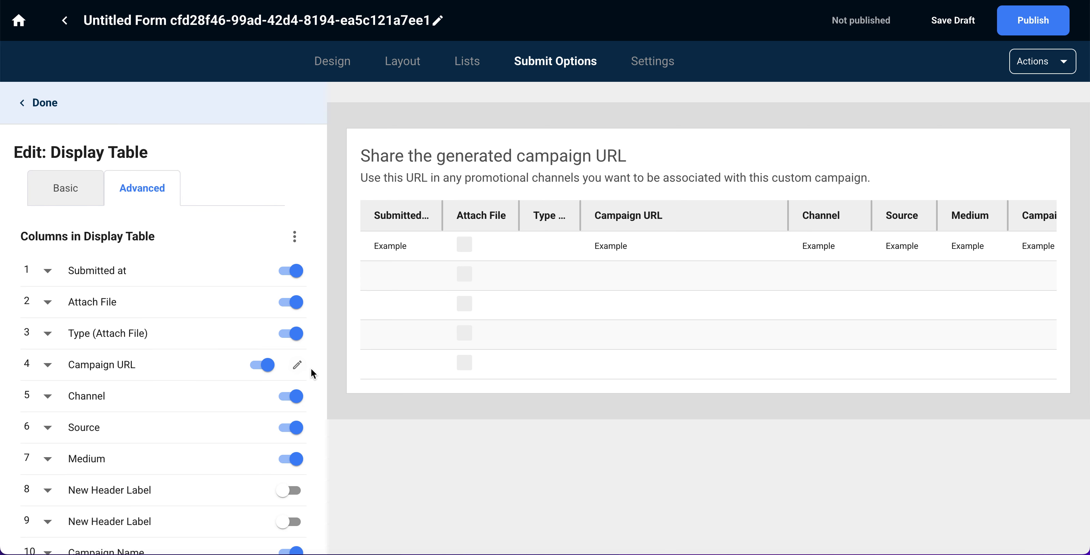
{"action": "left_click", "coordinate": [297, 364]}
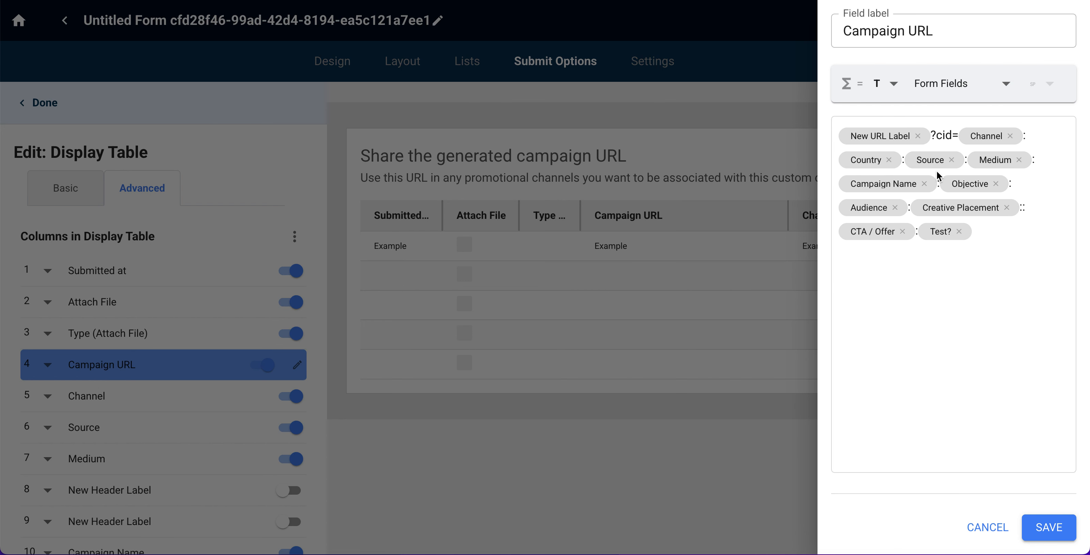
{"action": "left_click", "coordinate": [1049, 525]}
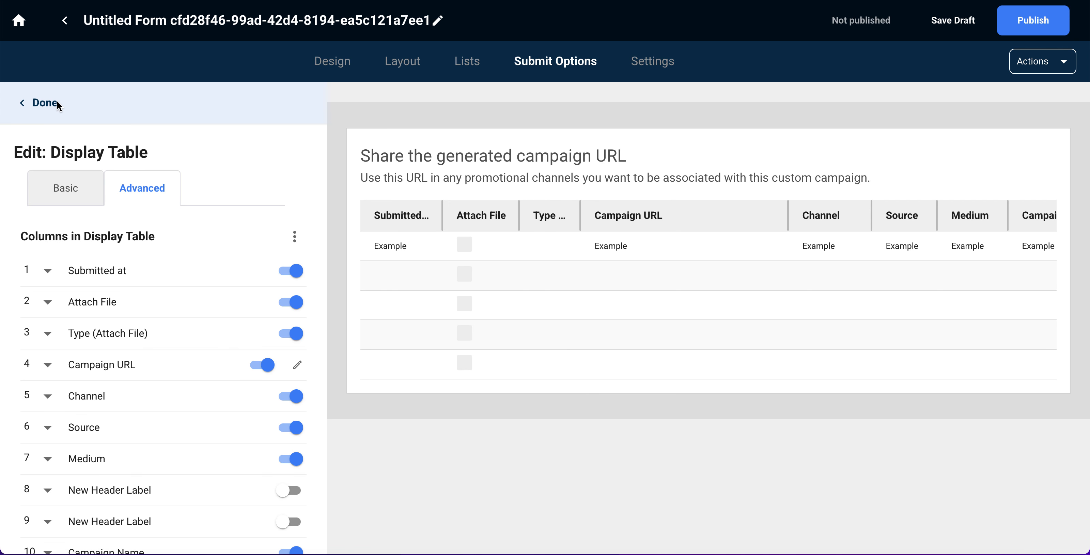
{"action": "left_click", "coordinate": [40, 102]}
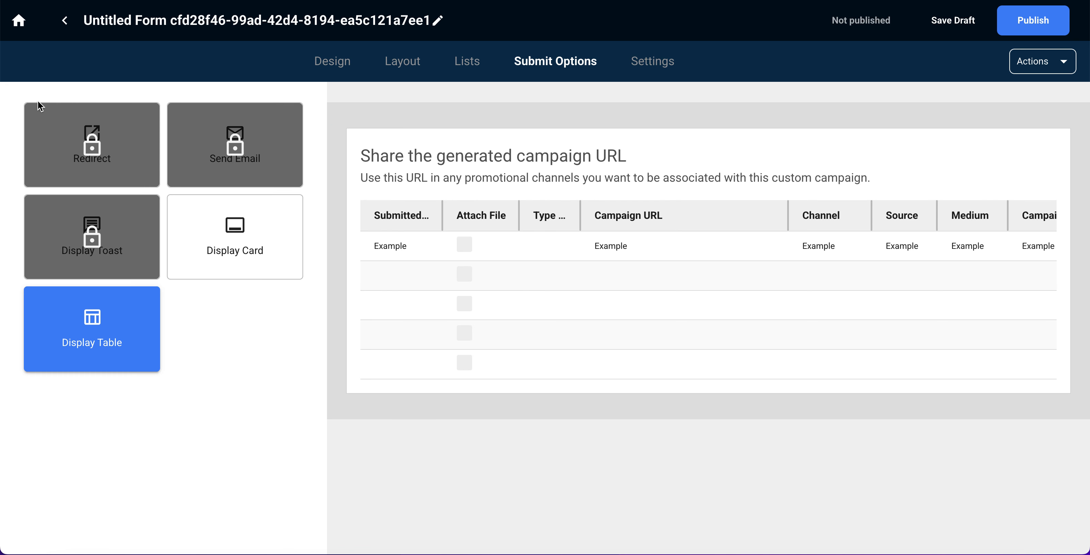
Set the form title to "Adobe CID Builder 2026" and the form description to "updated for country code"
{"action": "left_click", "coordinate": [653, 60]}
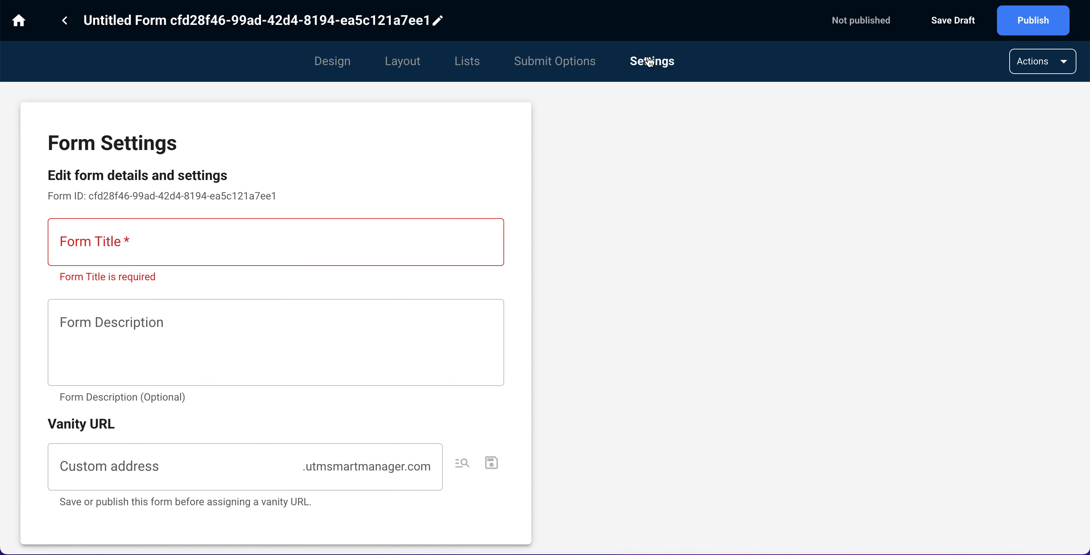
{"action": "triple_click", "coordinate": [313, 250]}
{"action": "type", "text": "Adobe CID Builder 026"}
{"action": "key", "text": "BackSpace"}
{"action": "key", "text": "BackSpace"}
{"action": "key", "text": "BackSpace"}
{"action": "type", "text": "202"}
{"action": "left_click", "coordinate": [306, 292]}
{"action": "type", "text": "updated for country code"}
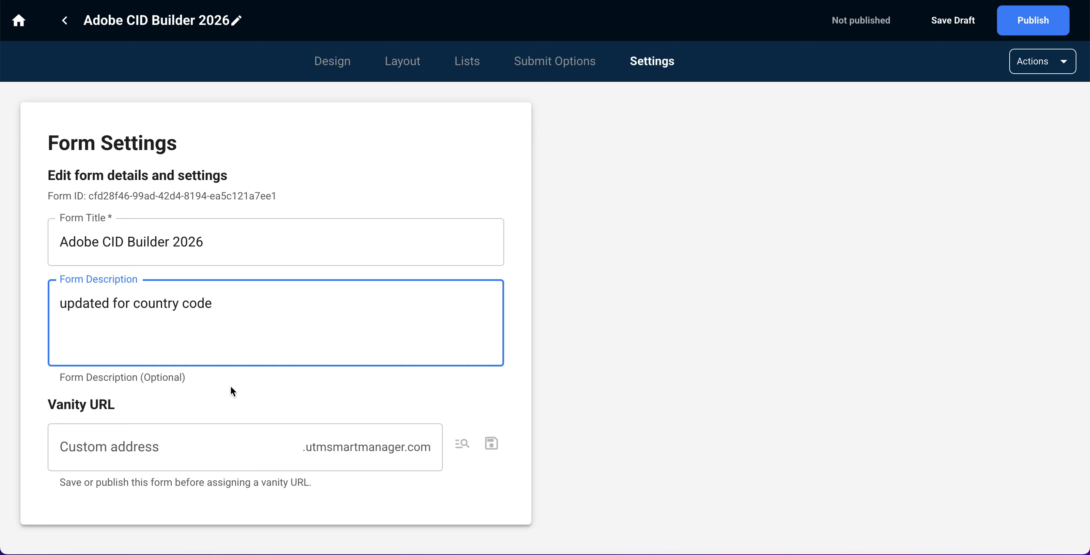
Check whether the custom vanity URL address "cids" is available, and clear the address without saving it
{"action": "left_click", "coordinate": [202, 446]}
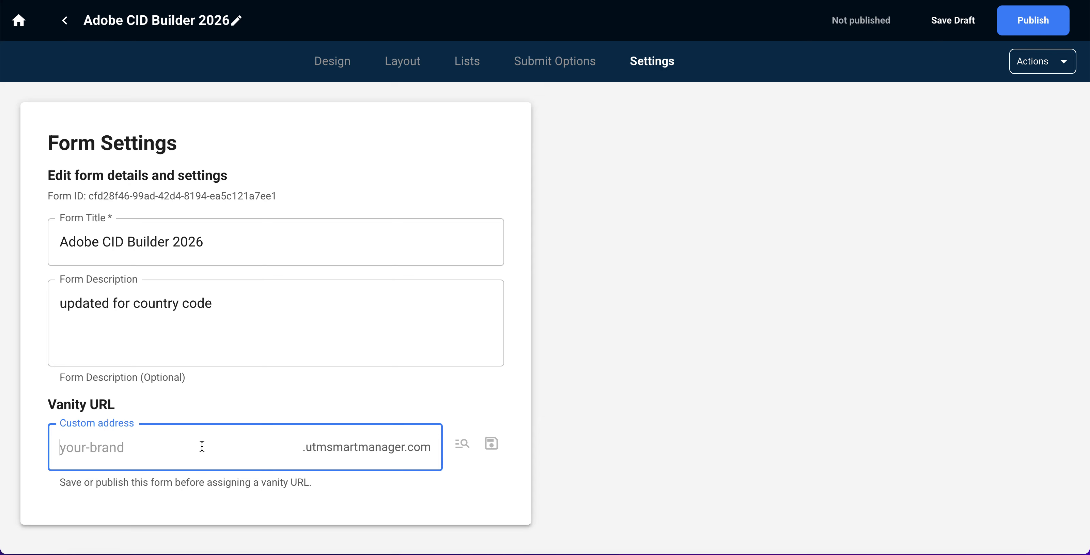
{"action": "type", "text": "cids"}
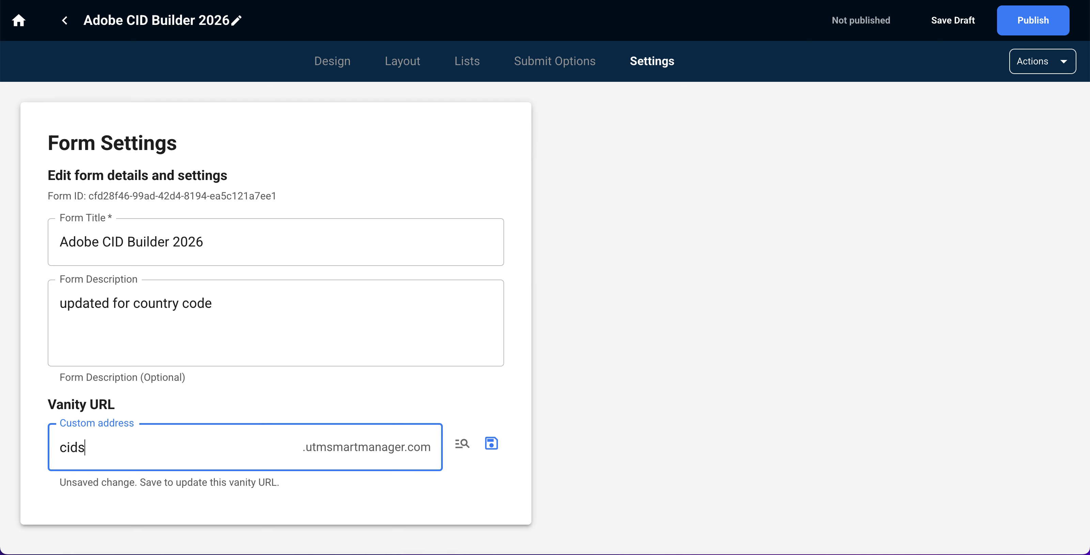
{"action": "left_click", "coordinate": [455, 443]}
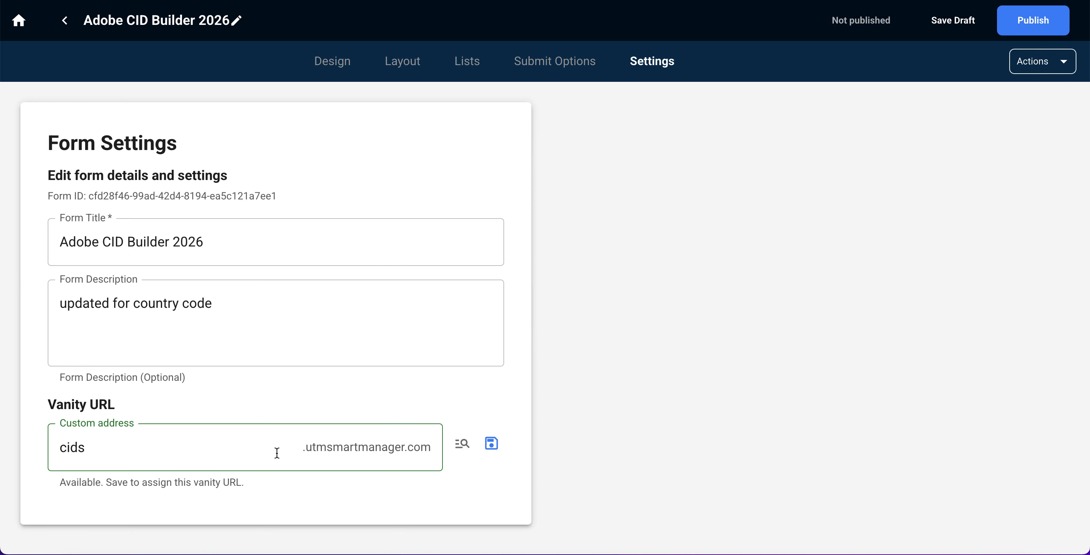
{"action": "double_click", "coordinate": [155, 447]}
{"action": "key", "text": "BackSpace"}
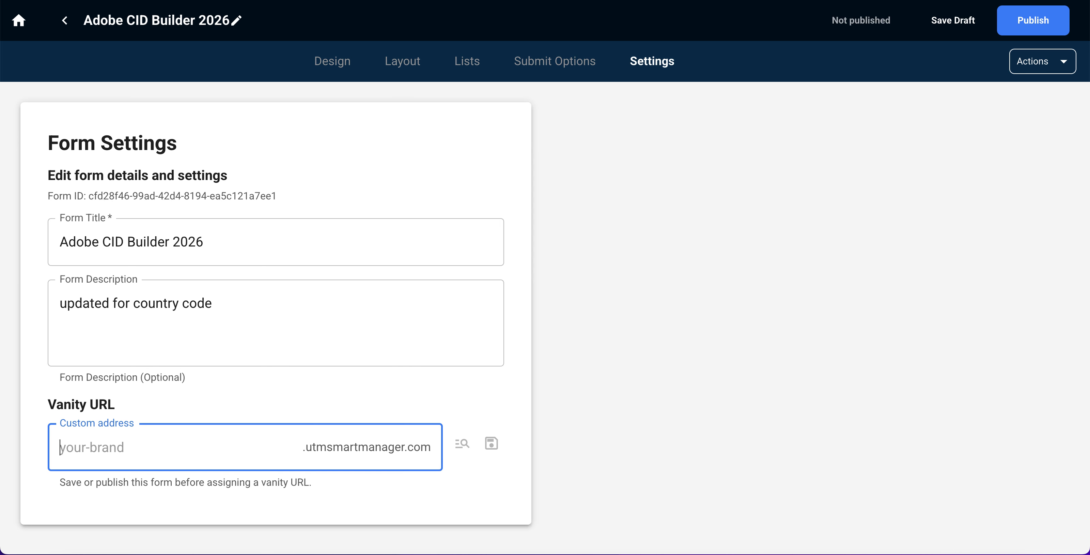
{"action": "left_click", "coordinate": [769, 204]}
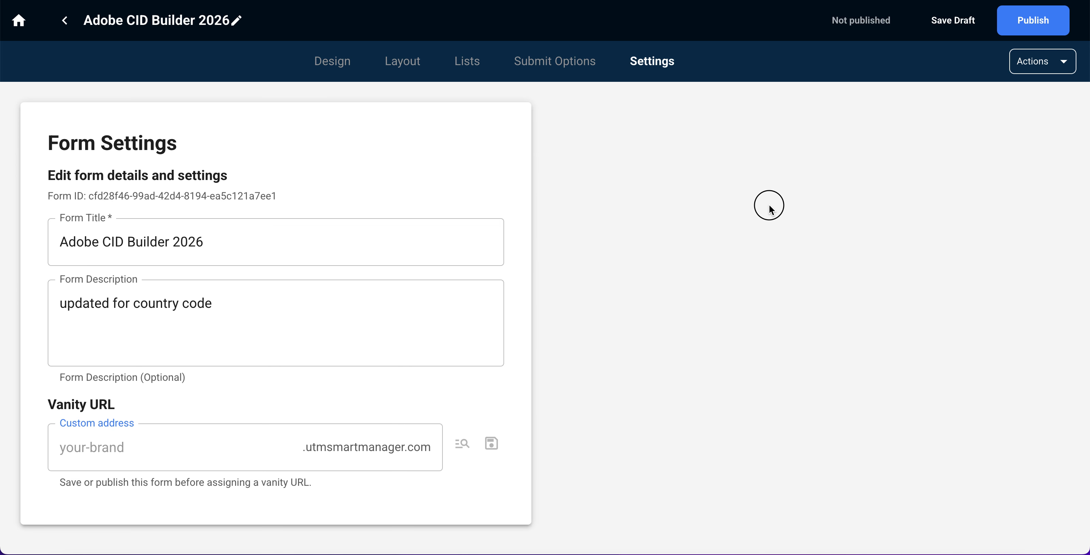
Publish the form and dismiss the dialog with its shareable link
{"action": "left_click", "coordinate": [1021, 30]}
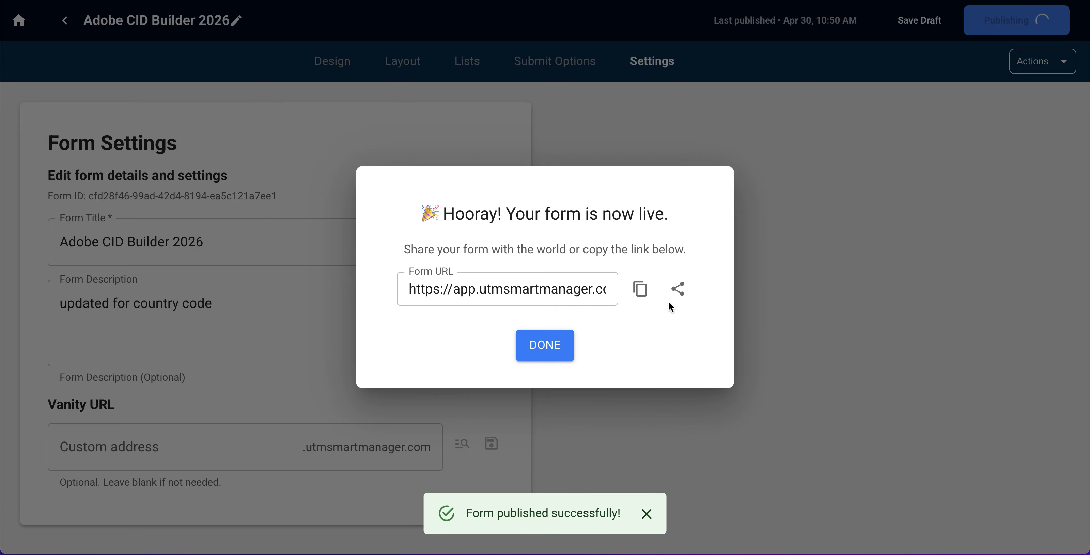
{"action": "left_click", "coordinate": [556, 354]}
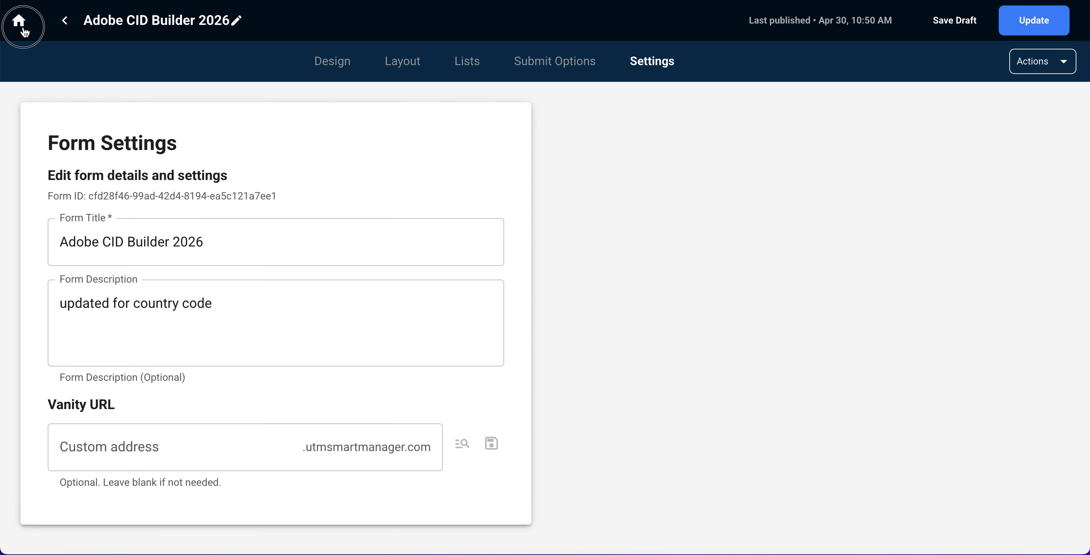
{"action": "left_click", "coordinate": [23, 29]}
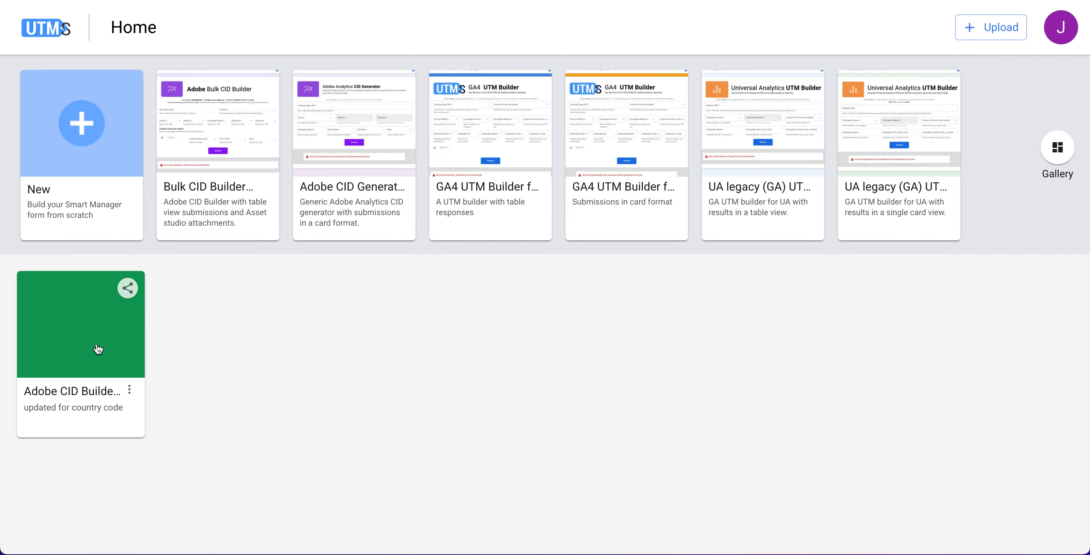
{"action": "left_click", "coordinate": [64, 327]}
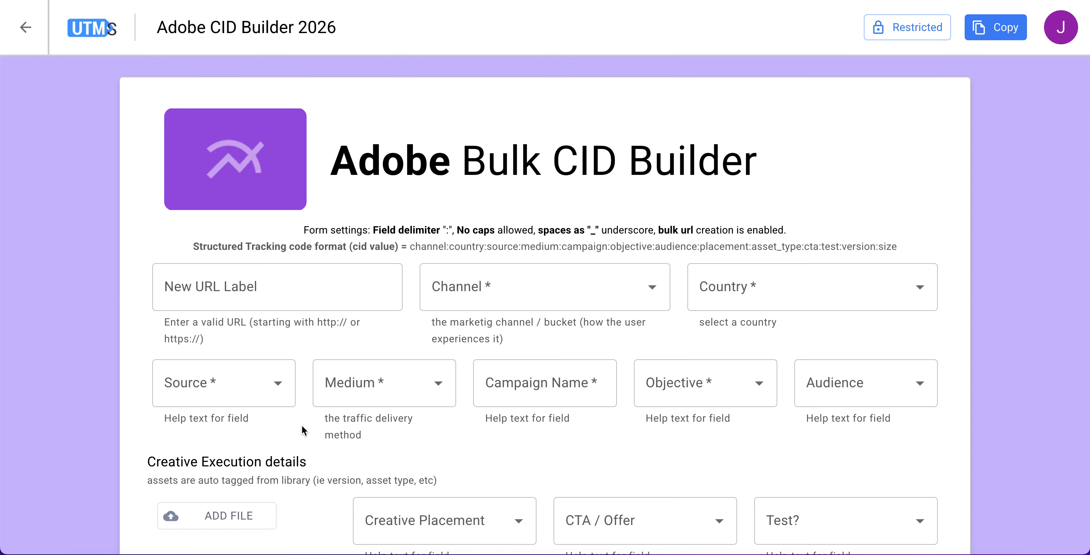
{"action": "left_click", "coordinate": [316, 290]}
{"action": "type", "text": "ht"}
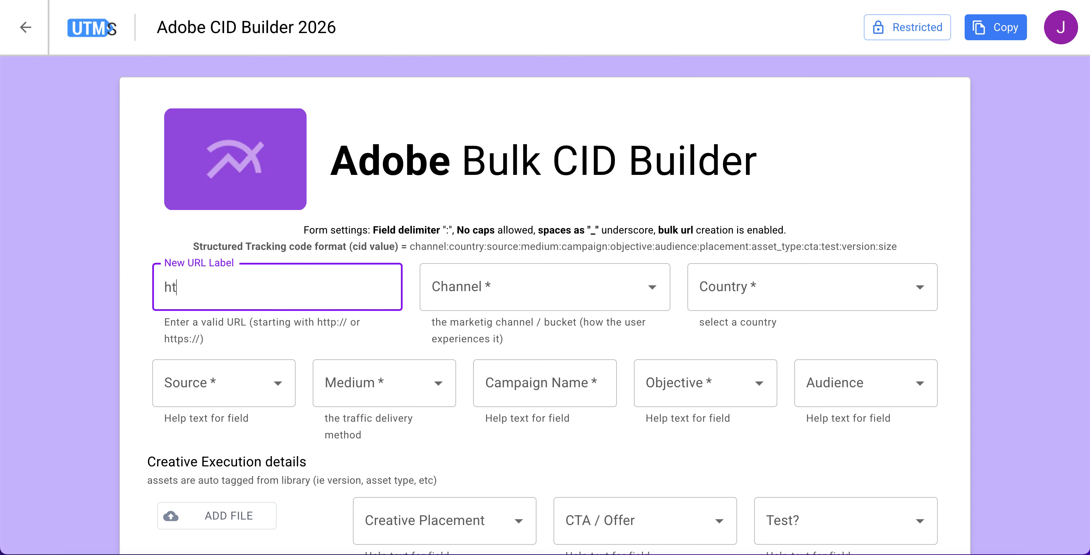
{"action": "type", "text": "tps://adobe.utmsmartmanager.com"}
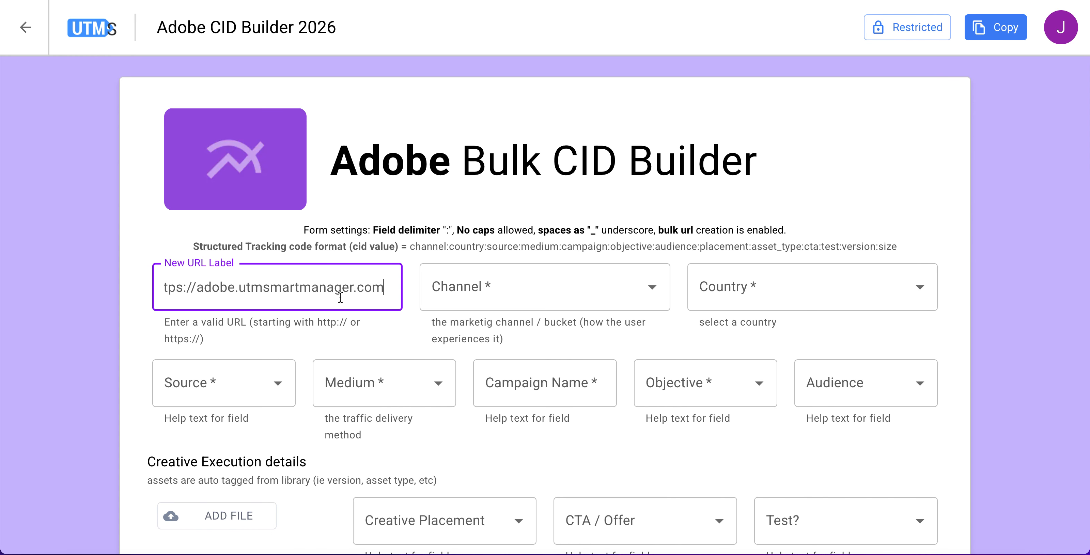
Set the form's Channel to paid_social and its Country to USA
{"action": "left_click", "coordinate": [561, 282]}
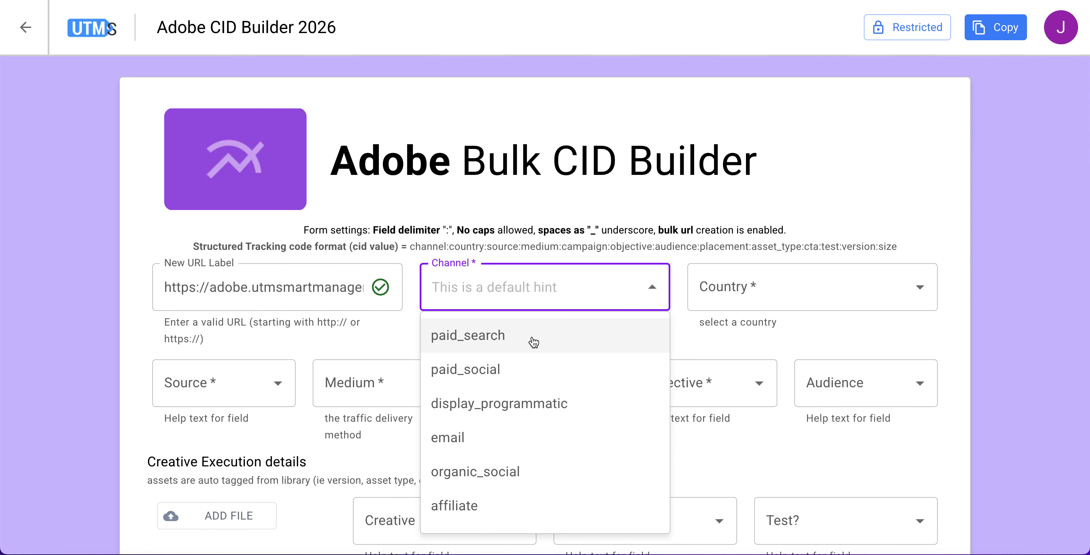
{"action": "left_click", "coordinate": [525, 365]}
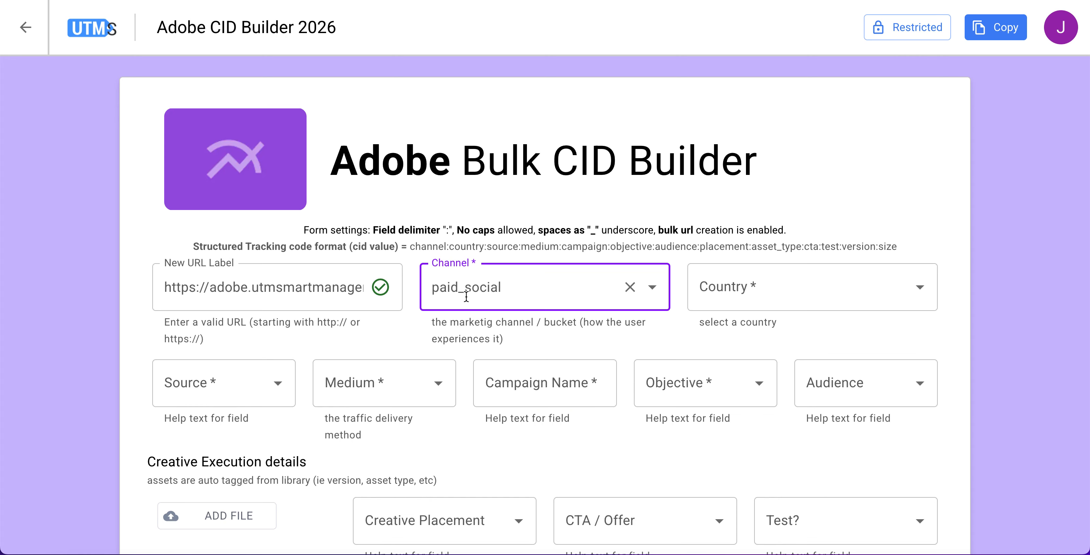
{"action": "left_click", "coordinate": [805, 291]}
{"action": "left_click", "coordinate": [790, 339]}
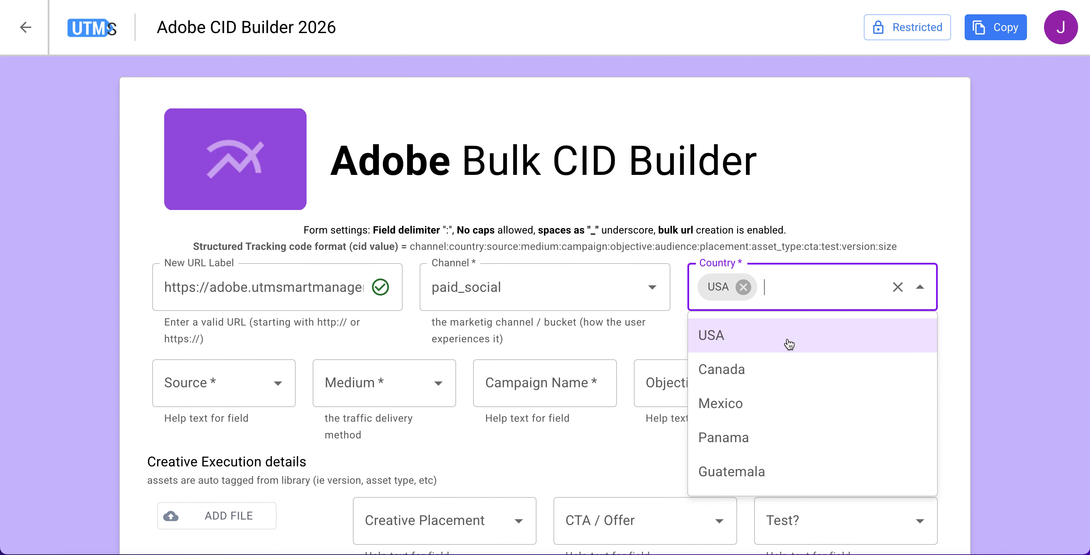
Set Source to instagram, Medium to organic social and Campaign Name to "test"
{"action": "left_click", "coordinate": [277, 383]}
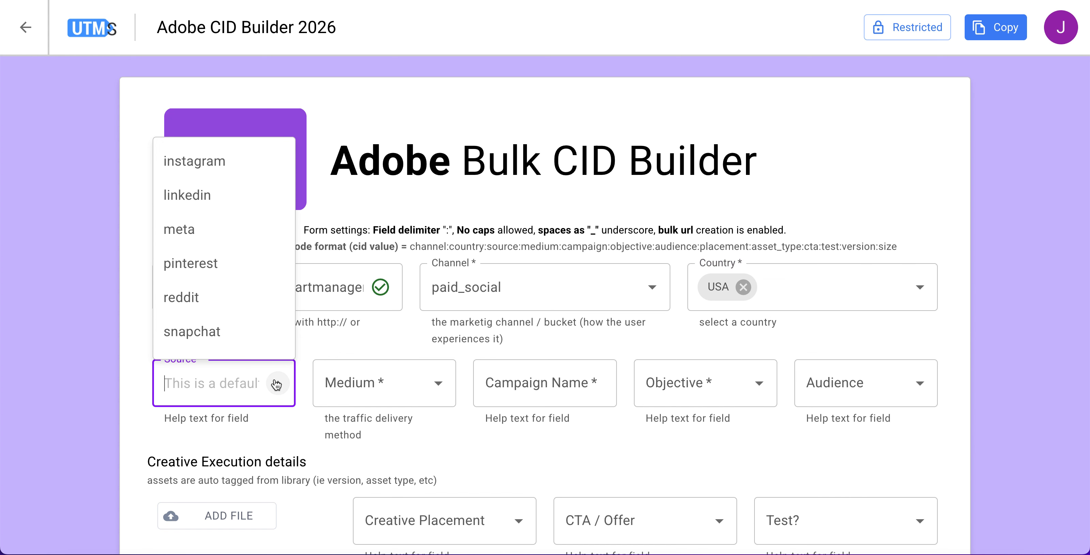
{"action": "left_click", "coordinate": [231, 164]}
{"action": "left_click", "coordinate": [424, 395]}
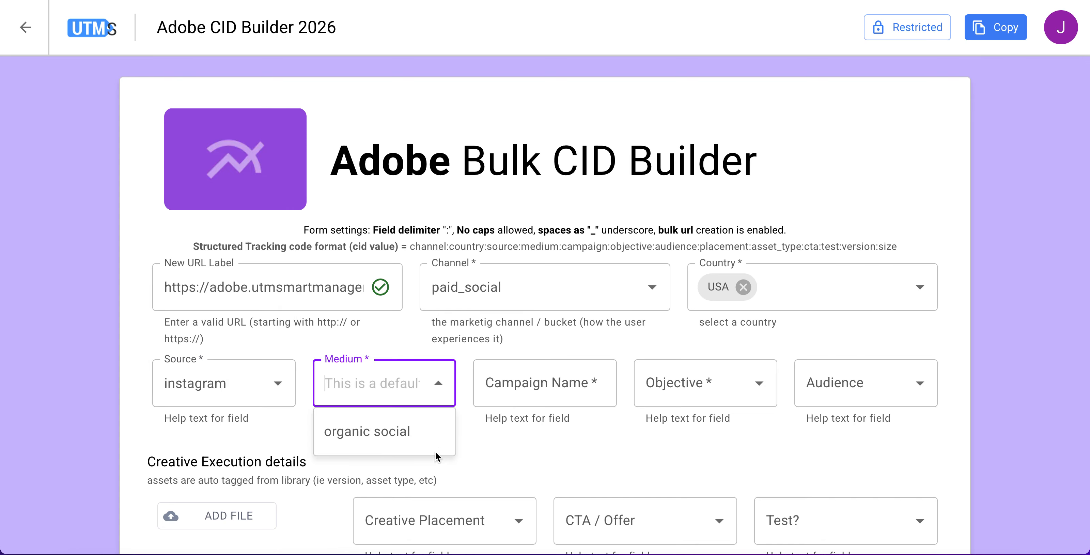
{"action": "left_click", "coordinate": [421, 440]}
{"action": "left_click", "coordinate": [515, 392]}
{"action": "type", "text": "test"}
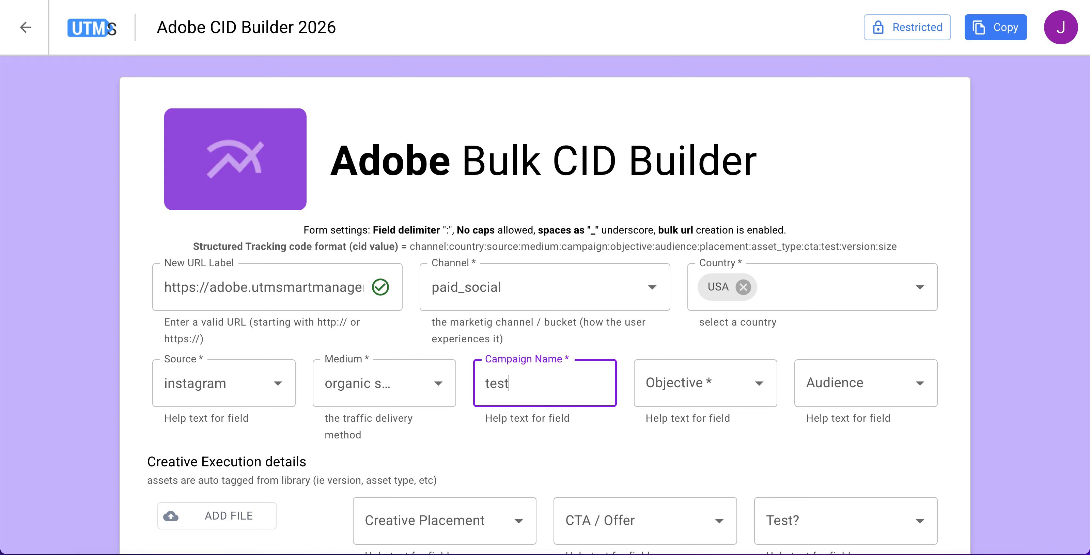
Set the campaign's Objective to awareness and its Audience to prospecting
{"action": "left_click", "coordinate": [710, 377]}
{"action": "left_click", "coordinate": [699, 235]}
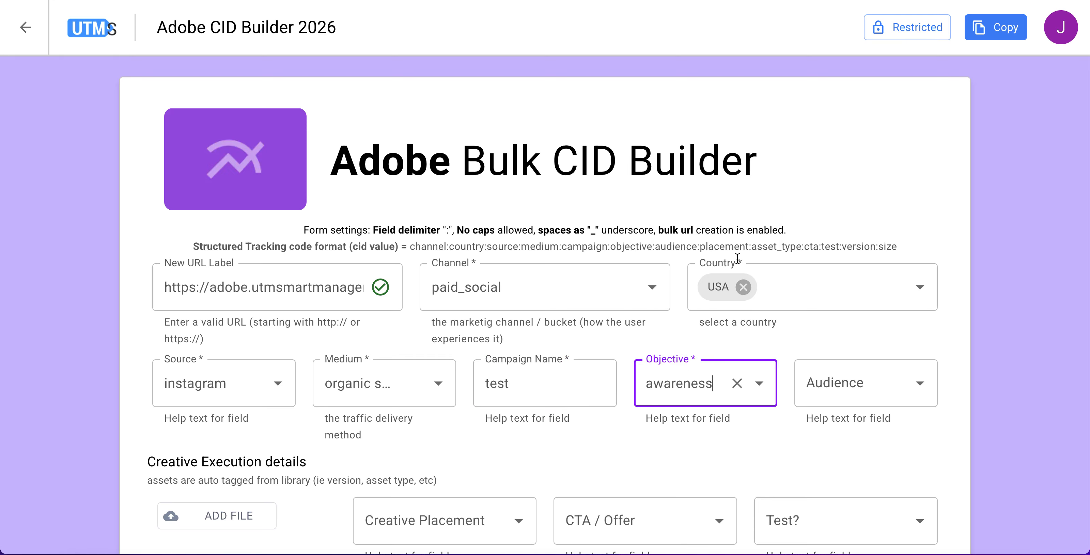
{"action": "left_click", "coordinate": [811, 372]}
{"action": "left_click", "coordinate": [842, 161]}
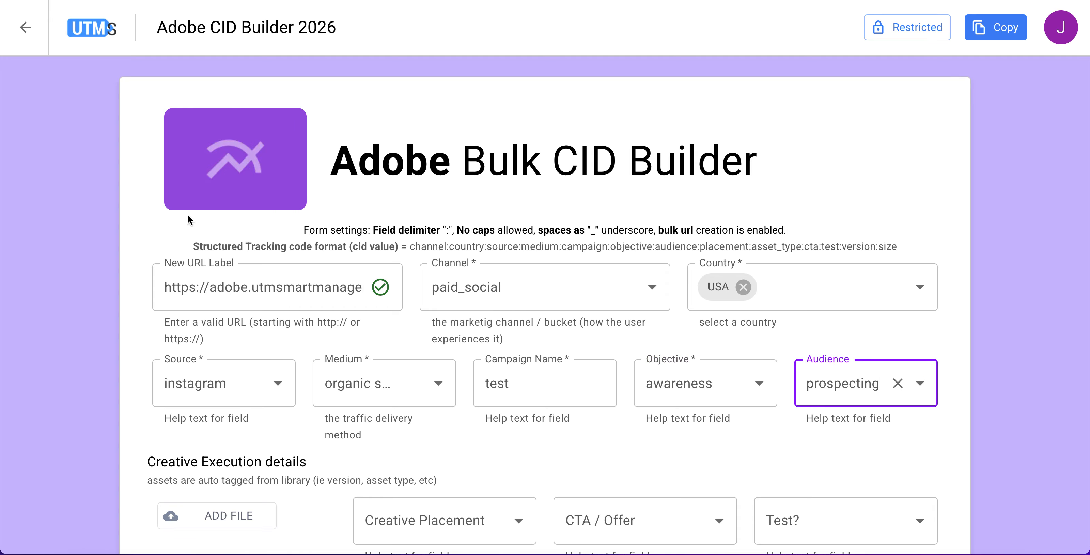
Filter the asset library by the Screenshot asset type and attach the Adobe CID Builder 2026 screenshot to the form
{"action": "scroll", "coordinate": [109, 248], "scroll_direction": "down", "scroll_amount": 4}
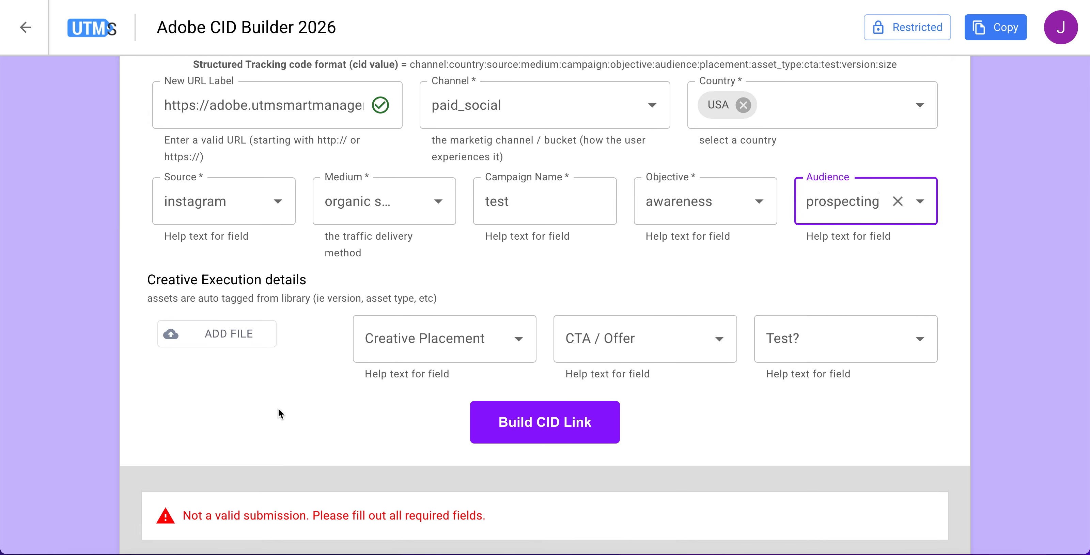
{"action": "scroll", "coordinate": [278, 408], "scroll_direction": "down", "scroll_amount": 1}
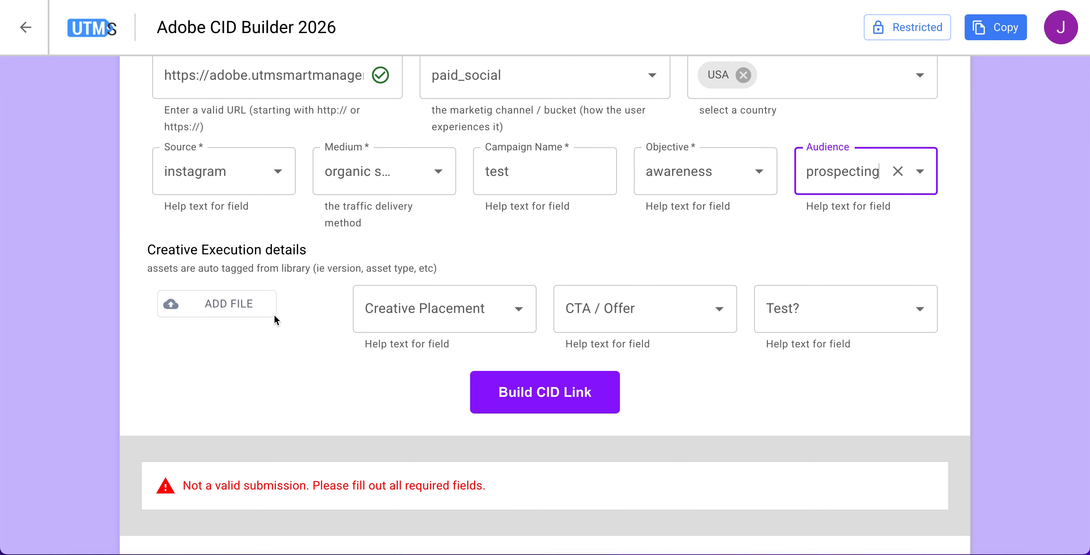
{"action": "left_click", "coordinate": [250, 311]}
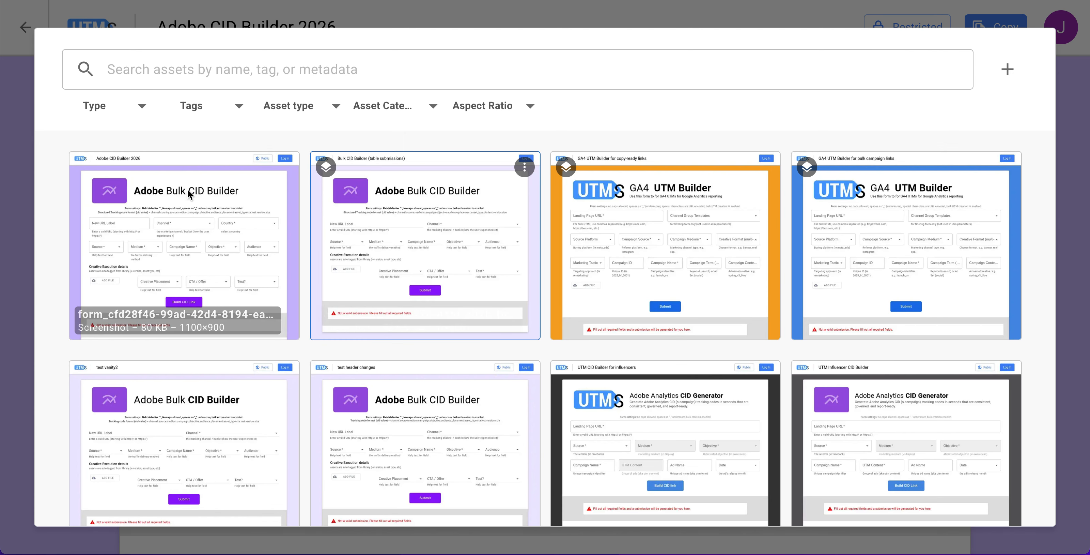
{"action": "left_click", "coordinate": [338, 113]}
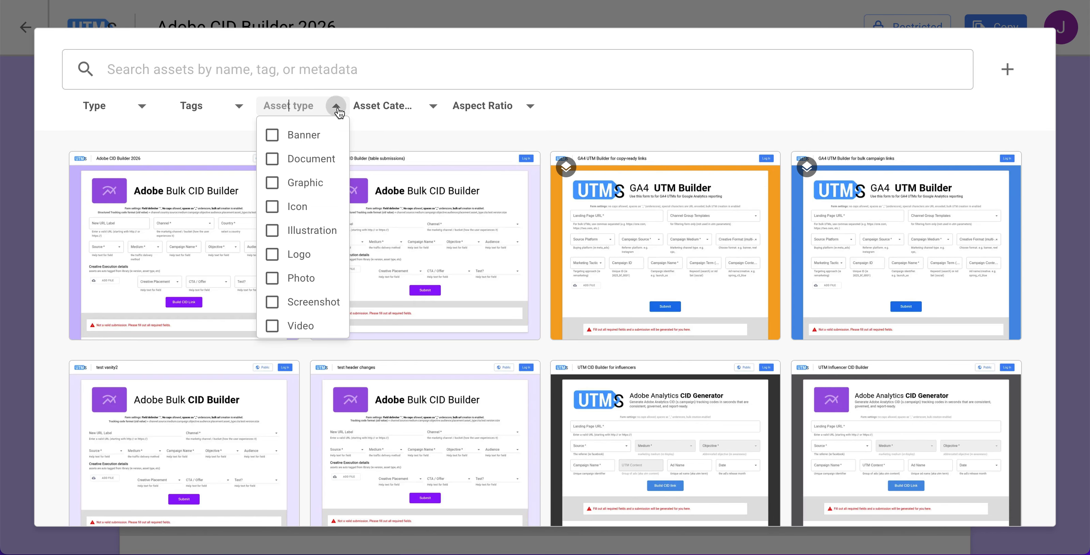
{"action": "left_click", "coordinate": [299, 305]}
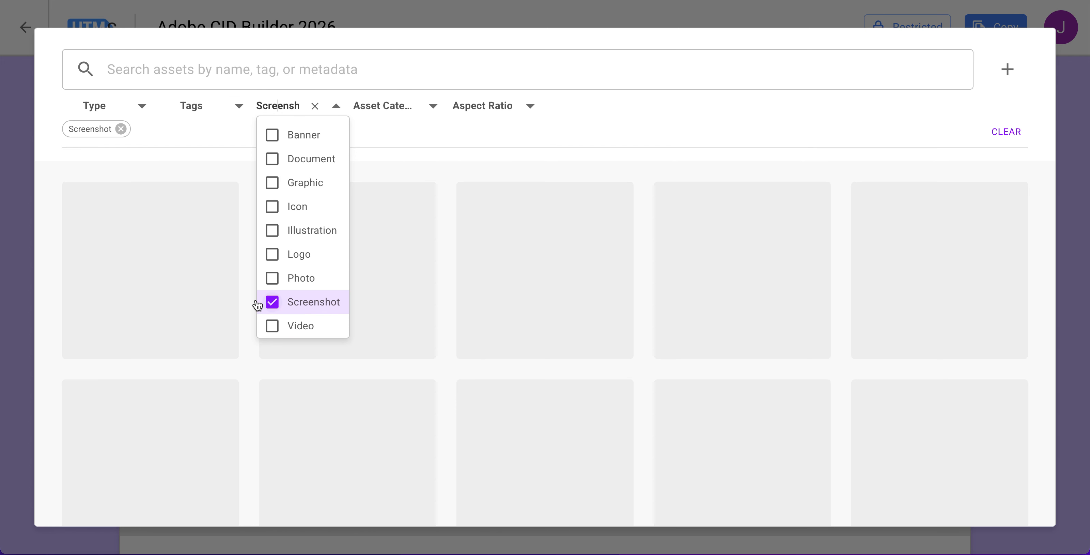
{"action": "left_click", "coordinate": [49, 280]}
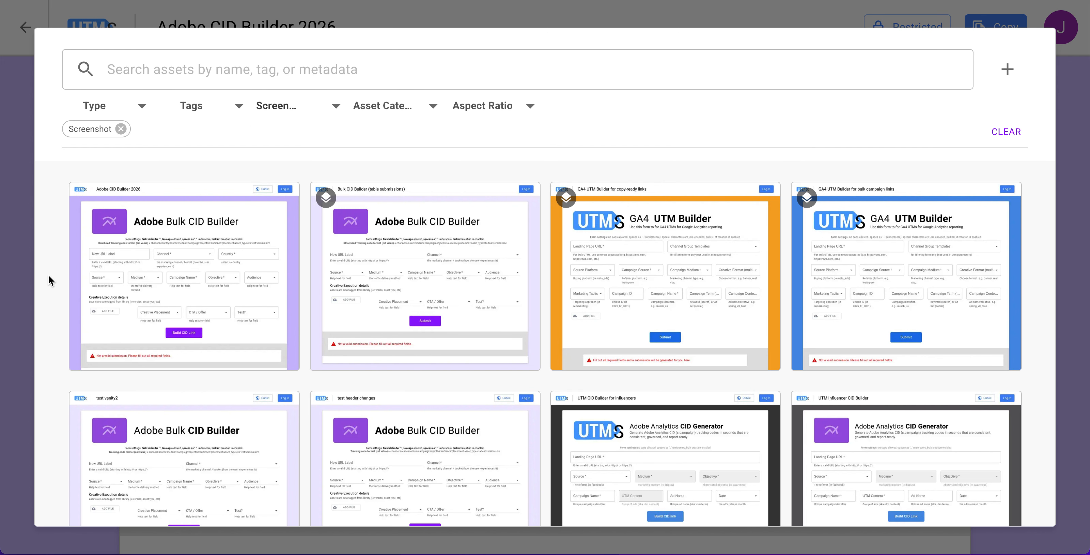
{"action": "left_click", "coordinate": [157, 270]}
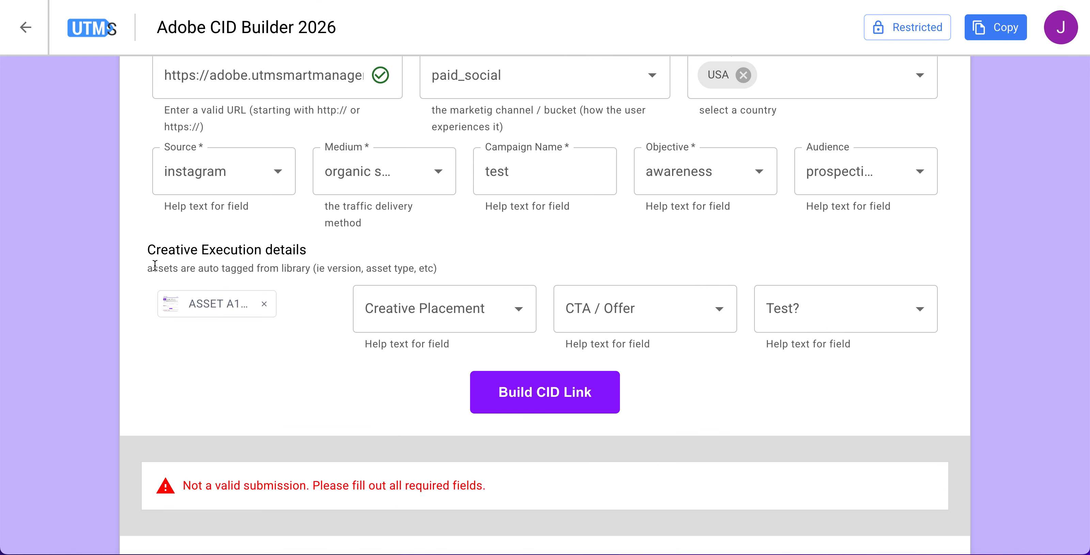
Select feed, reels and web as the Creative Placement values
{"action": "left_click", "coordinate": [435, 314]}
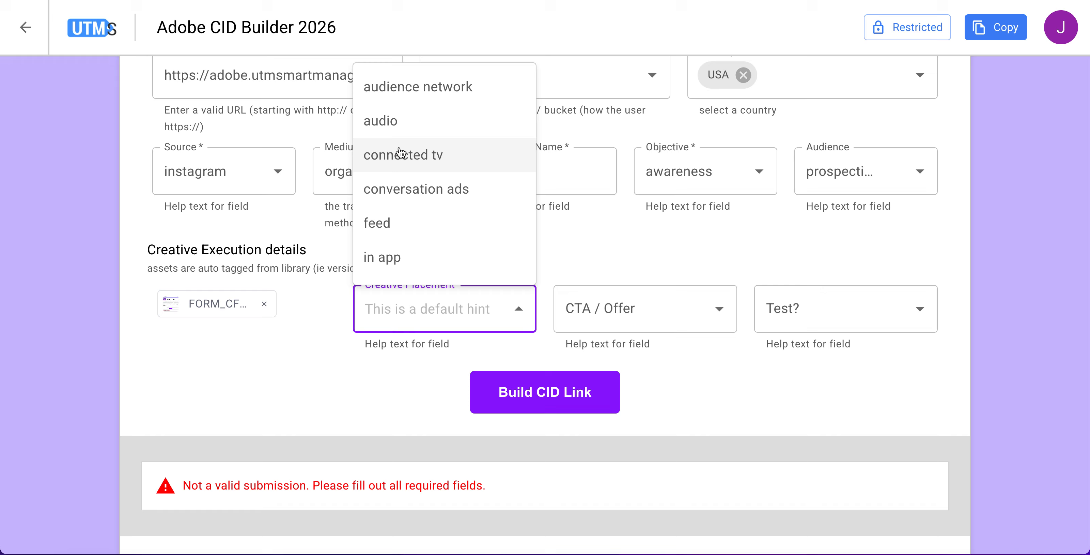
{"action": "scroll", "coordinate": [396, 151], "scroll_direction": "down", "scroll_amount": 2}
{"action": "left_click", "coordinate": [413, 144]}
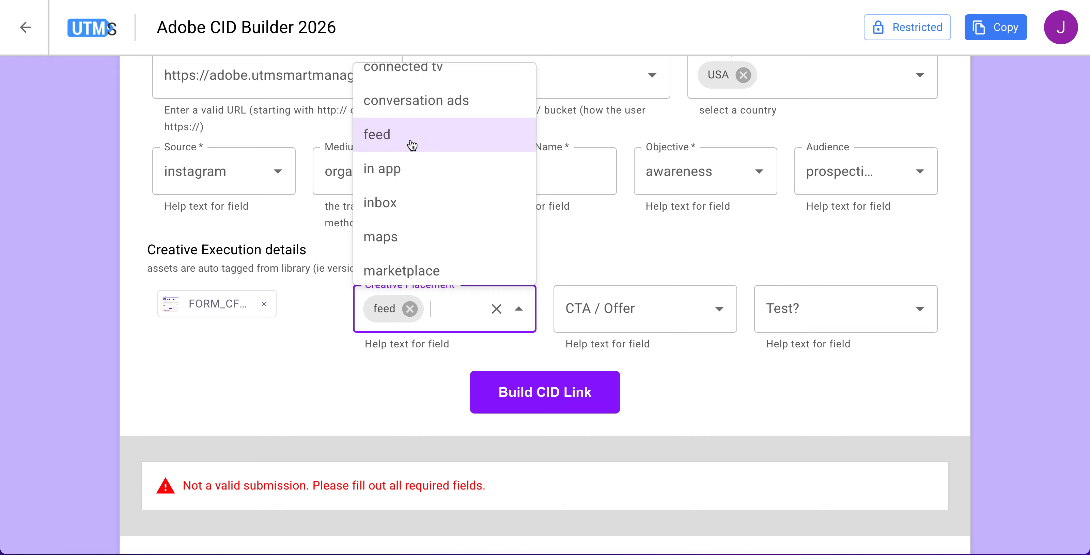
{"action": "scroll", "coordinate": [414, 148], "scroll_direction": "down", "scroll_amount": 3}
{"action": "left_click", "coordinate": [419, 217]}
{"action": "scroll", "coordinate": [421, 229], "scroll_direction": "down", "scroll_amount": 4}
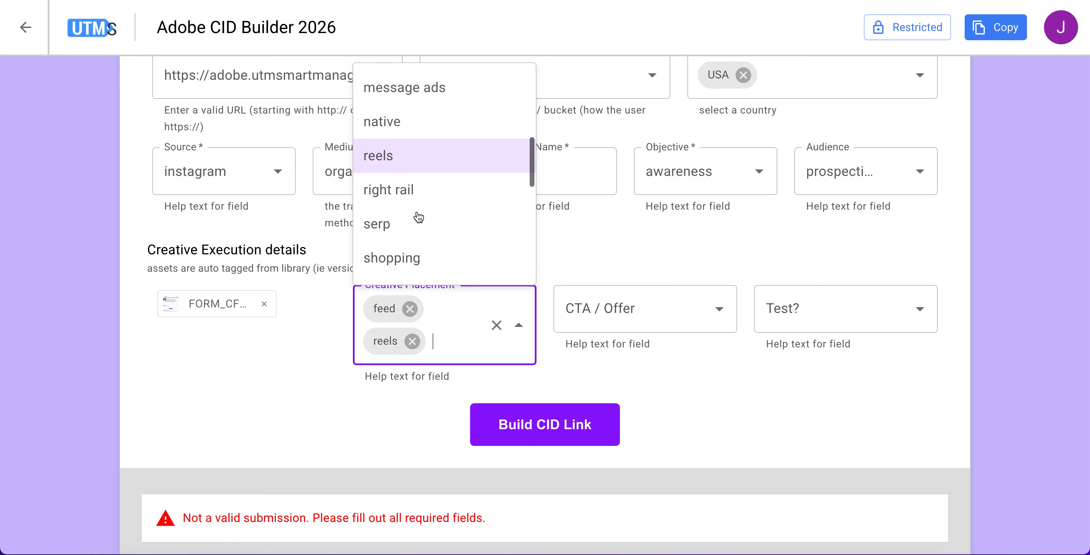
{"action": "scroll", "coordinate": [424, 249], "scroll_direction": "down", "scroll_amount": 2}
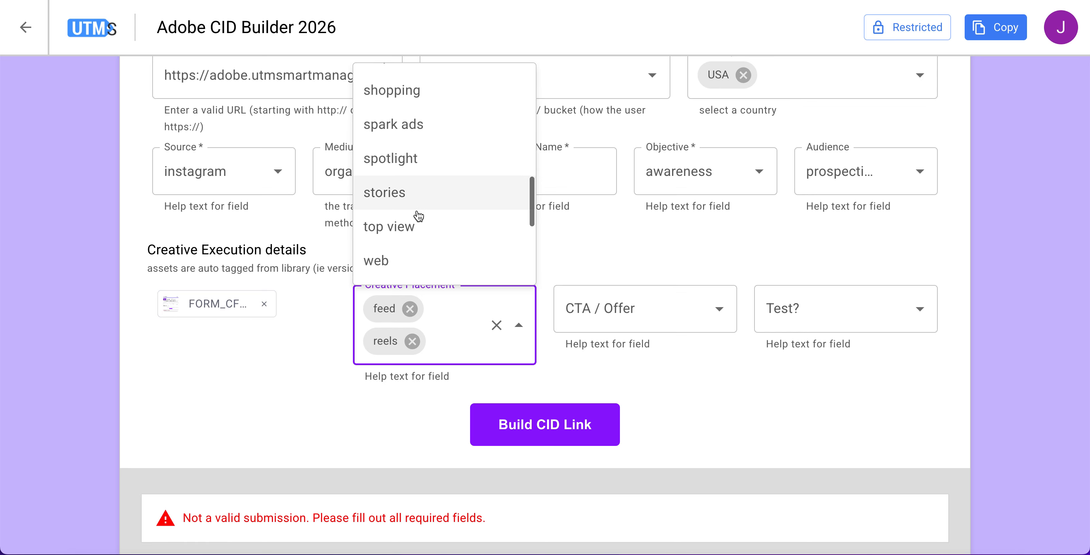
{"action": "left_click", "coordinate": [418, 254]}
{"action": "left_click", "coordinate": [244, 428]}
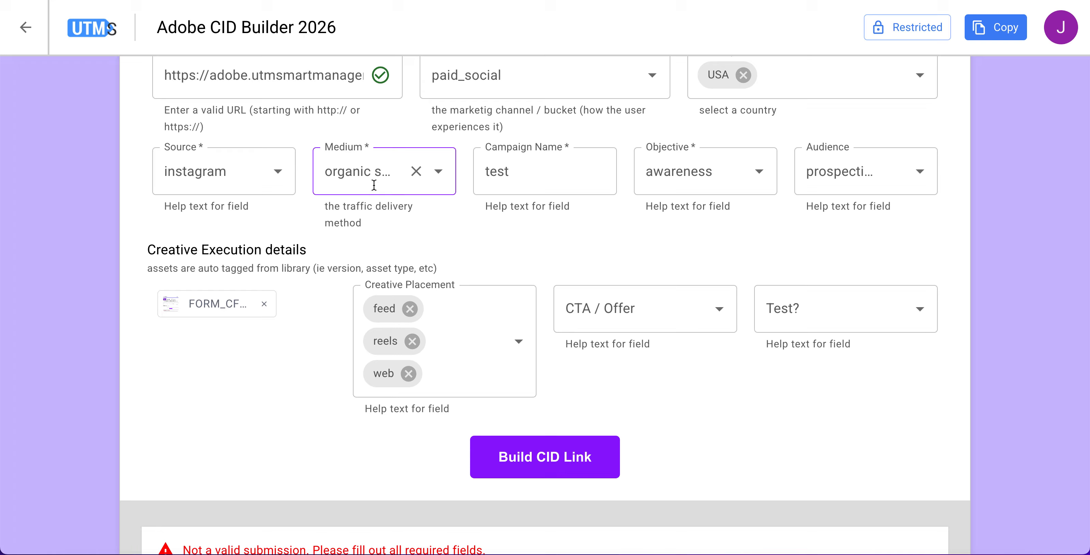
Select demo and free trial as the CTA / Offer values, and set Test? to control
{"action": "left_click", "coordinate": [637, 311]}
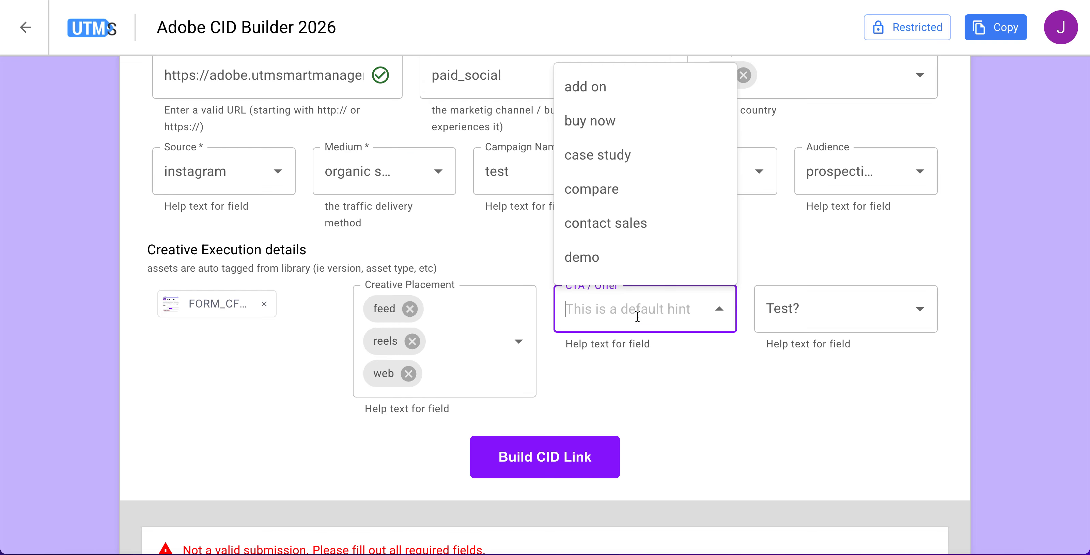
{"action": "left_click", "coordinate": [634, 265]}
{"action": "scroll", "coordinate": [633, 192], "scroll_direction": "down", "scroll_amount": 3}
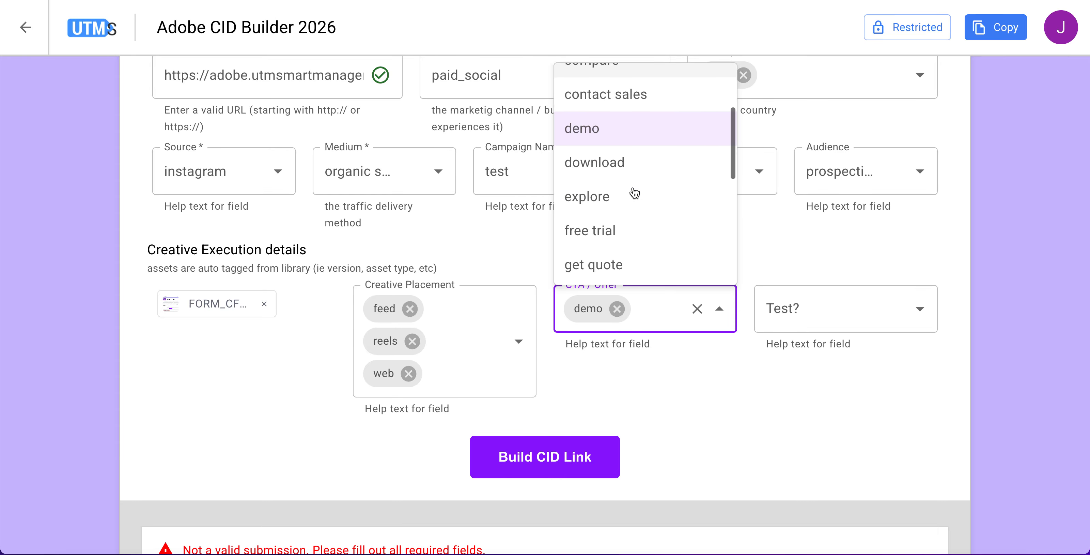
{"action": "left_click", "coordinate": [616, 211]}
{"action": "left_click", "coordinate": [800, 307]}
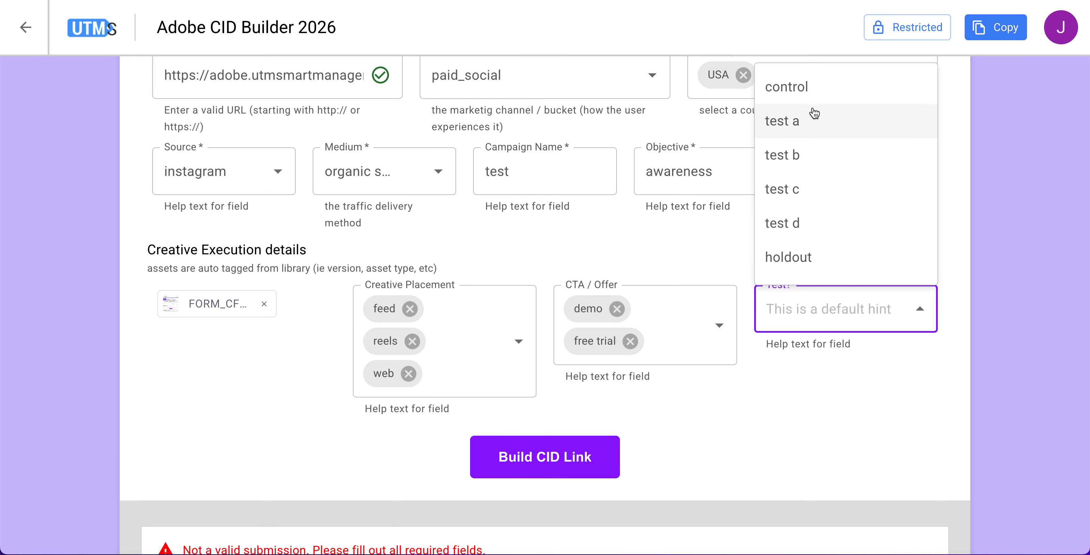
{"action": "left_click", "coordinate": [800, 88]}
Build the CID links from the completed form and check the generated campaign URLs in the results table
{"action": "scroll", "coordinate": [191, 384], "scroll_direction": "down", "scroll_amount": 2}
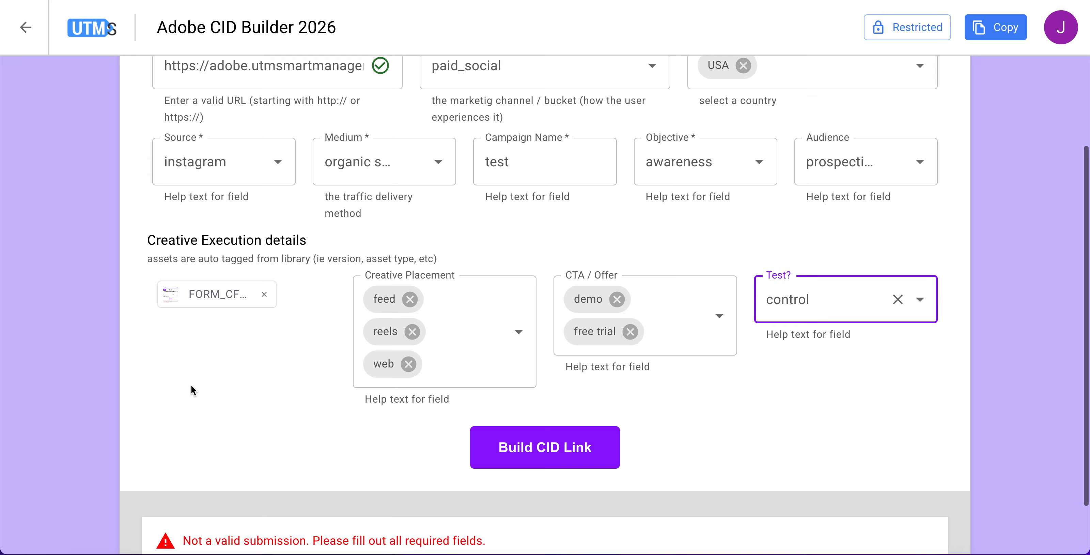
{"action": "scroll", "coordinate": [320, 347], "scroll_direction": "up", "scroll_amount": 7}
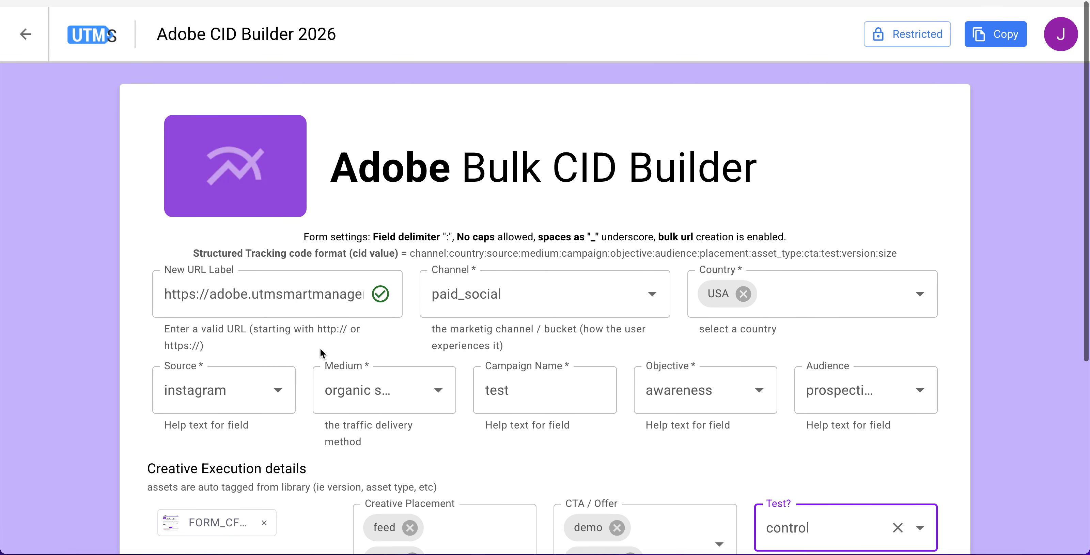
{"action": "scroll", "coordinate": [321, 347], "scroll_direction": "down", "scroll_amount": 7}
{"action": "left_click", "coordinate": [519, 378]}
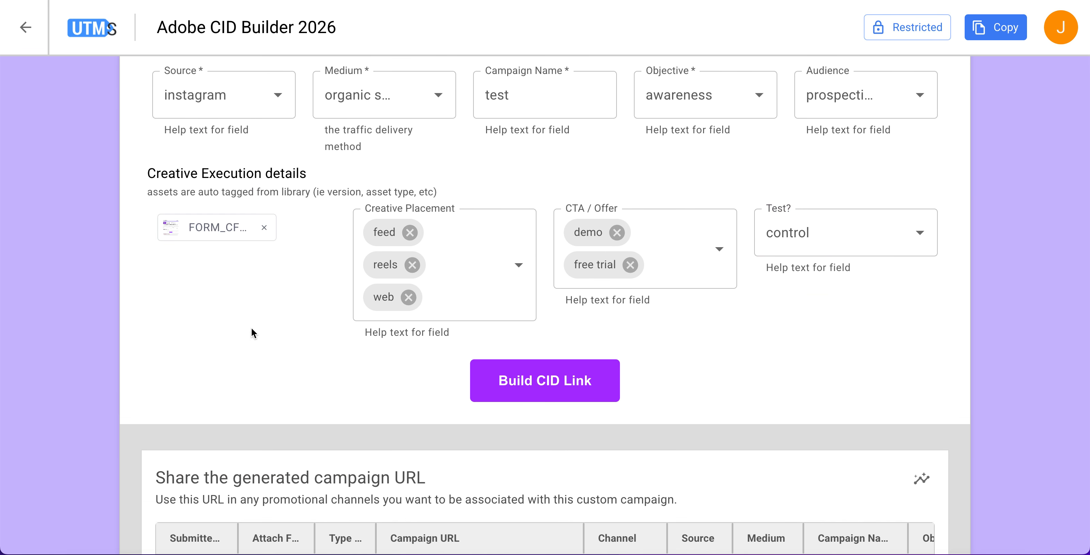
{"action": "left_click", "coordinate": [398, 305]}
{"action": "scroll", "coordinate": [255, 350], "scroll_direction": "down", "scroll_amount": 6}
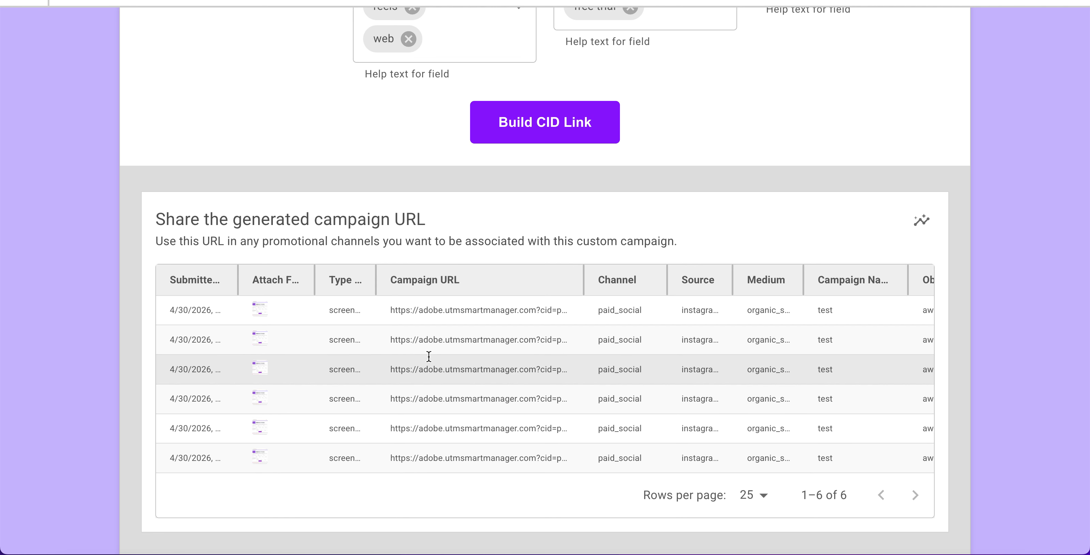
{"action": "triple_click", "coordinate": [472, 311]}
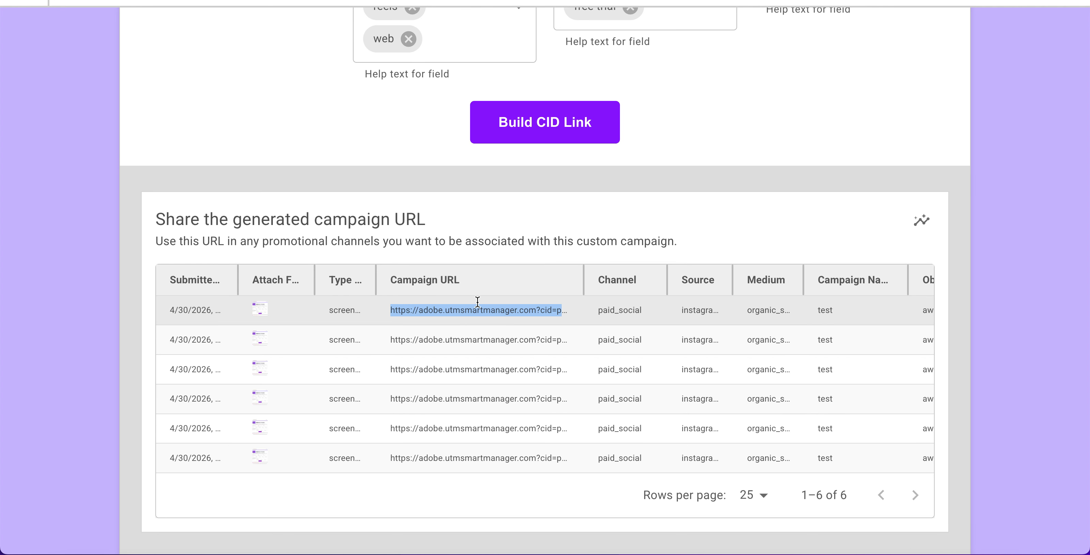
{"action": "scroll", "coordinate": [635, 257], "scroll_direction": "up", "scroll_amount": 1}
{"action": "scroll", "coordinate": [636, 257], "scroll_direction": "up", "scroll_amount": 10}
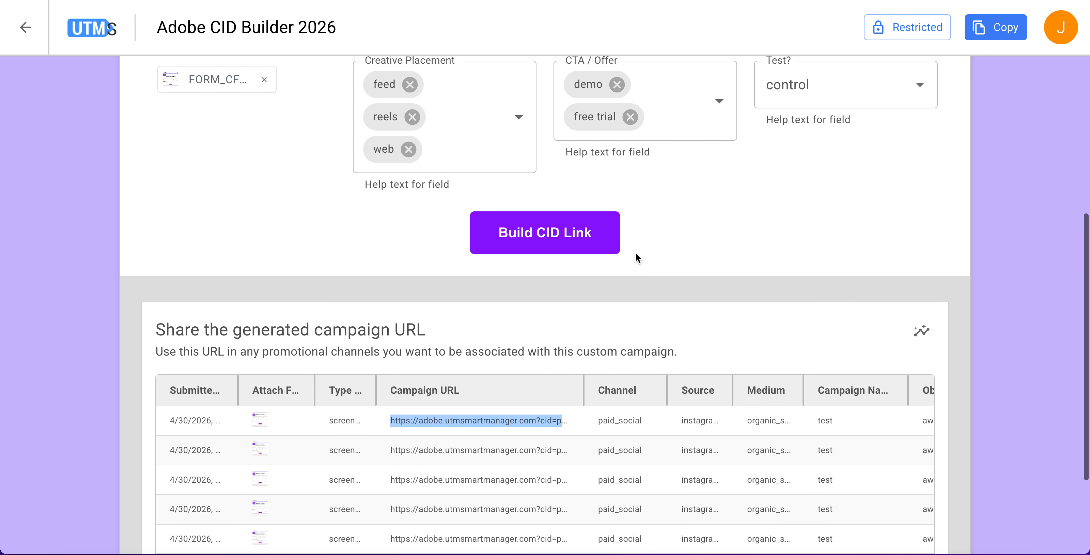
{"action": "scroll", "coordinate": [636, 254], "scroll_direction": "down", "scroll_amount": 10}
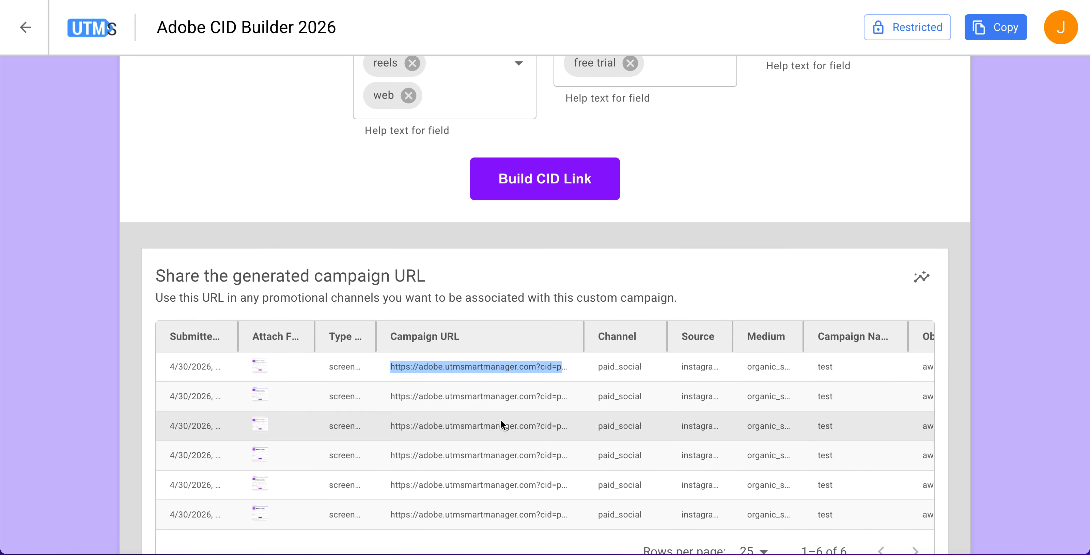
Open the form's full Submissions table and narrow its Attach File column
{"action": "left_click", "coordinate": [922, 279]}
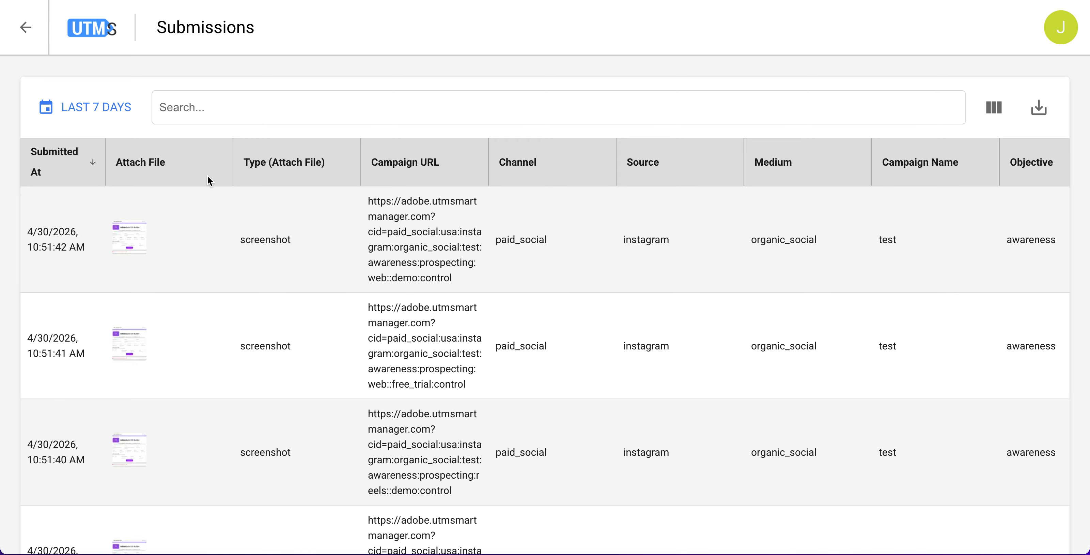
{"action": "left_click_drag", "start_coordinate": [232, 164], "coordinate": [198, 164]}
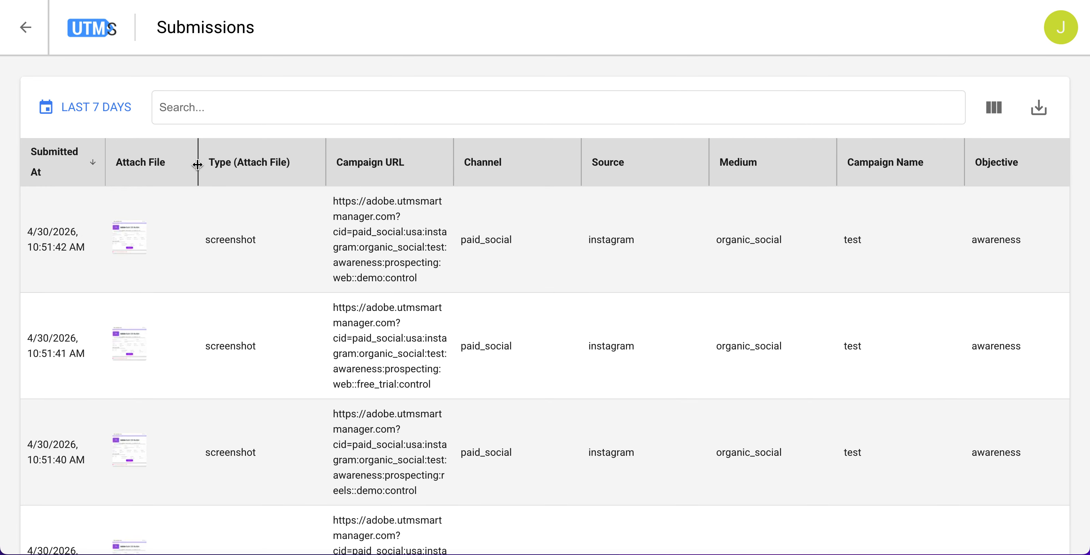